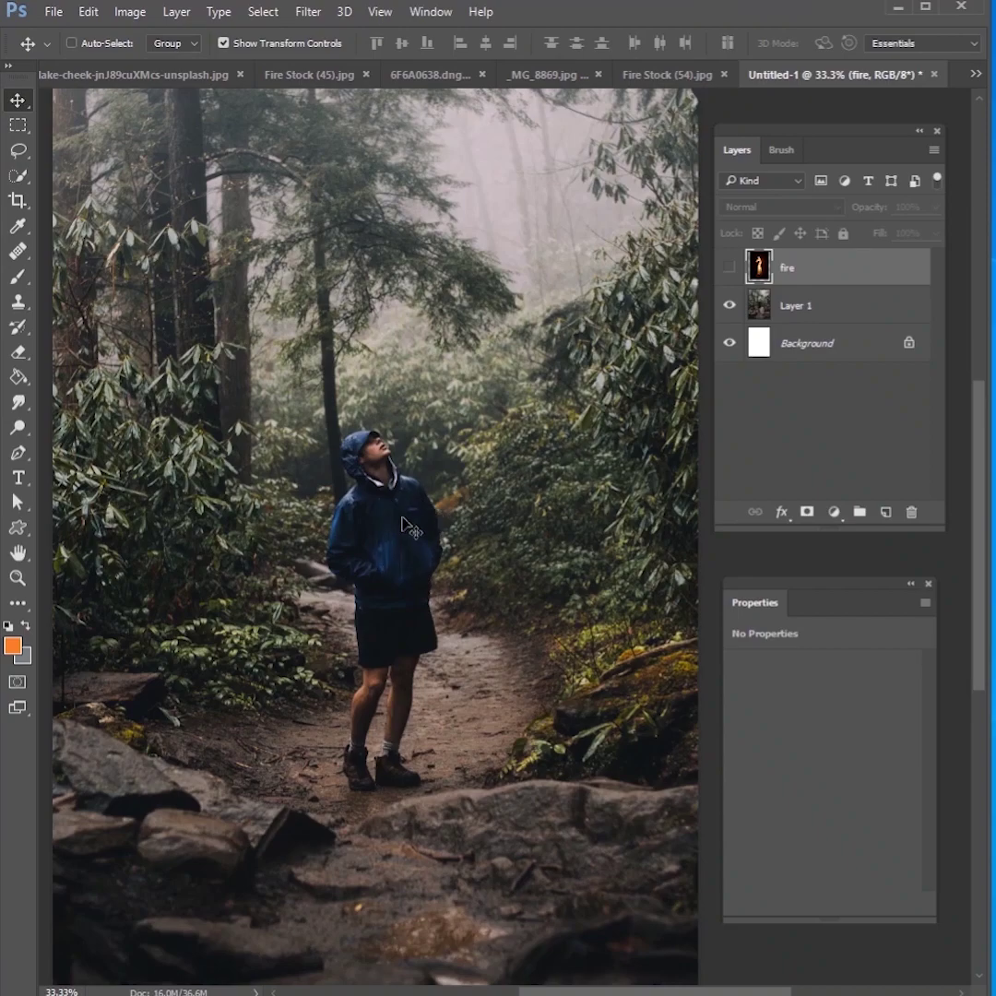
- Make the hidden fire layer visible over the forest photo
click(730, 268)
click(730, 268)
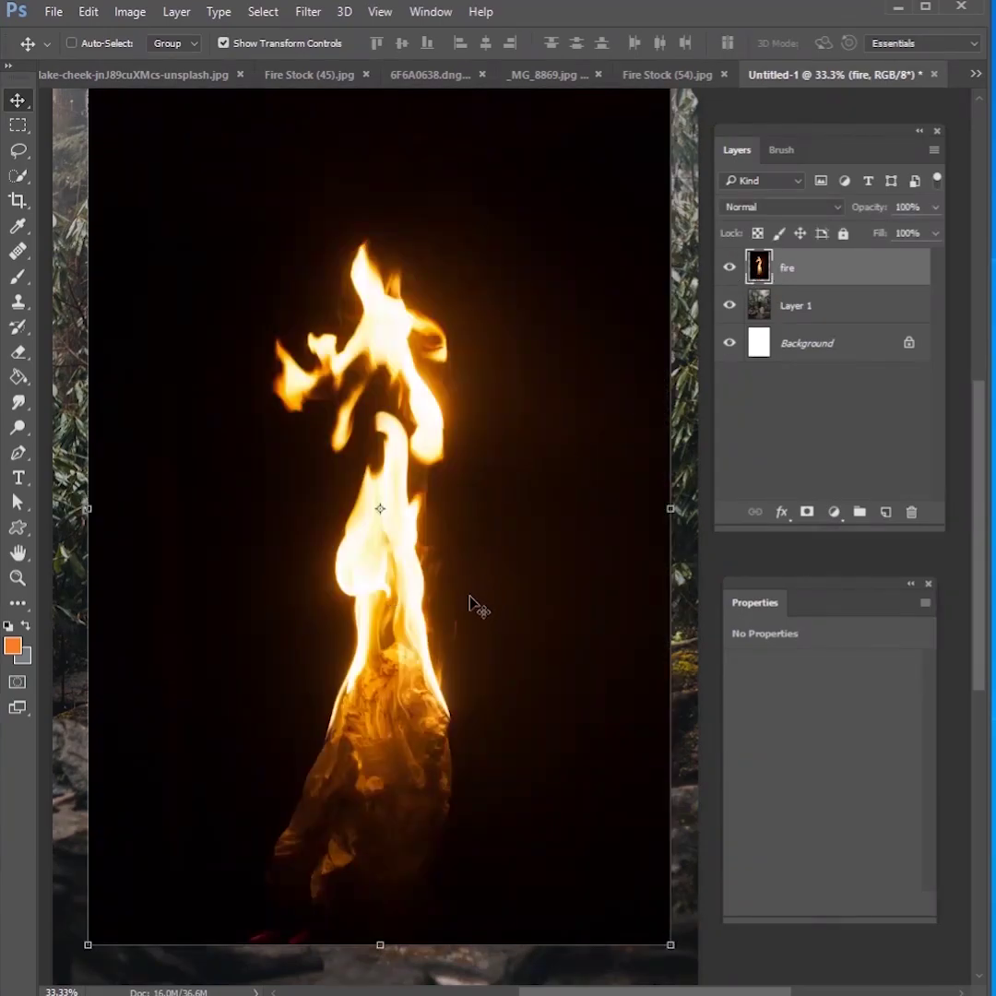
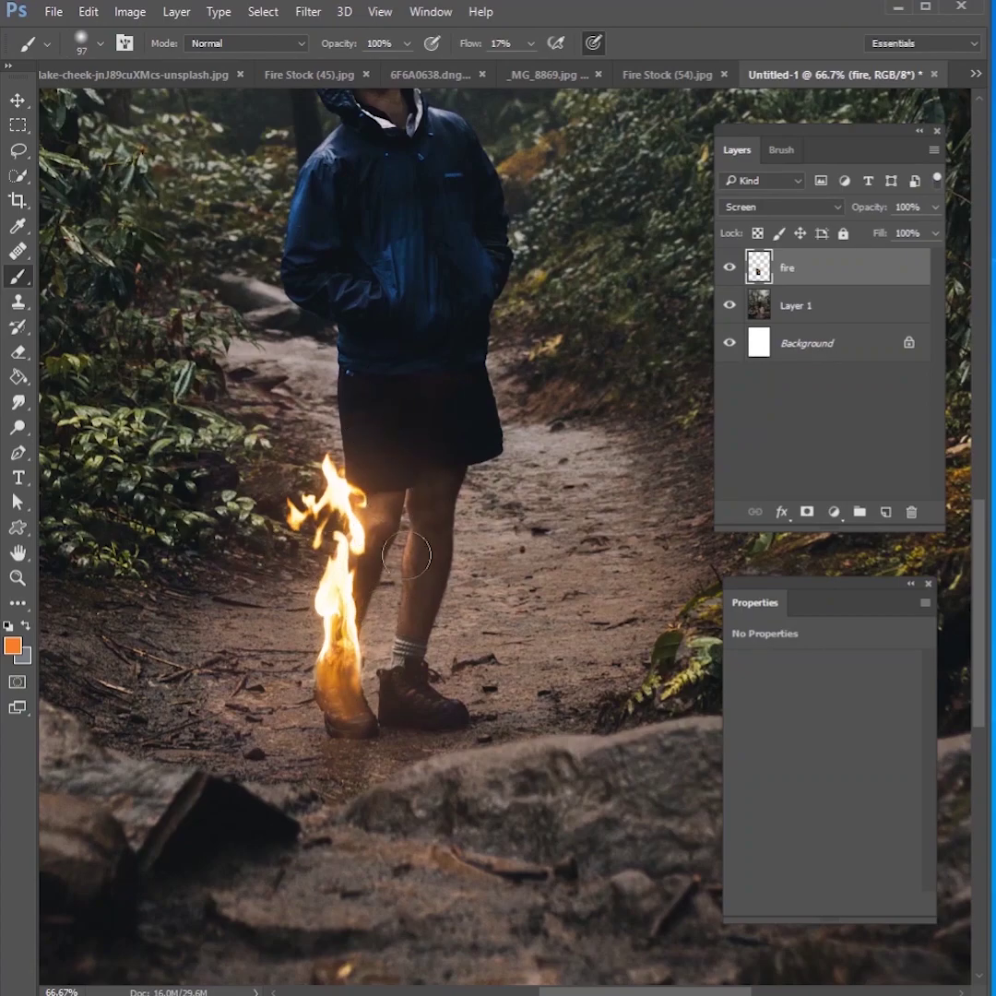
- Add a Selective Color adjustment above Layer 1 with Neutrals Cyan at -30% and Yellow at +10%
click(818, 322)
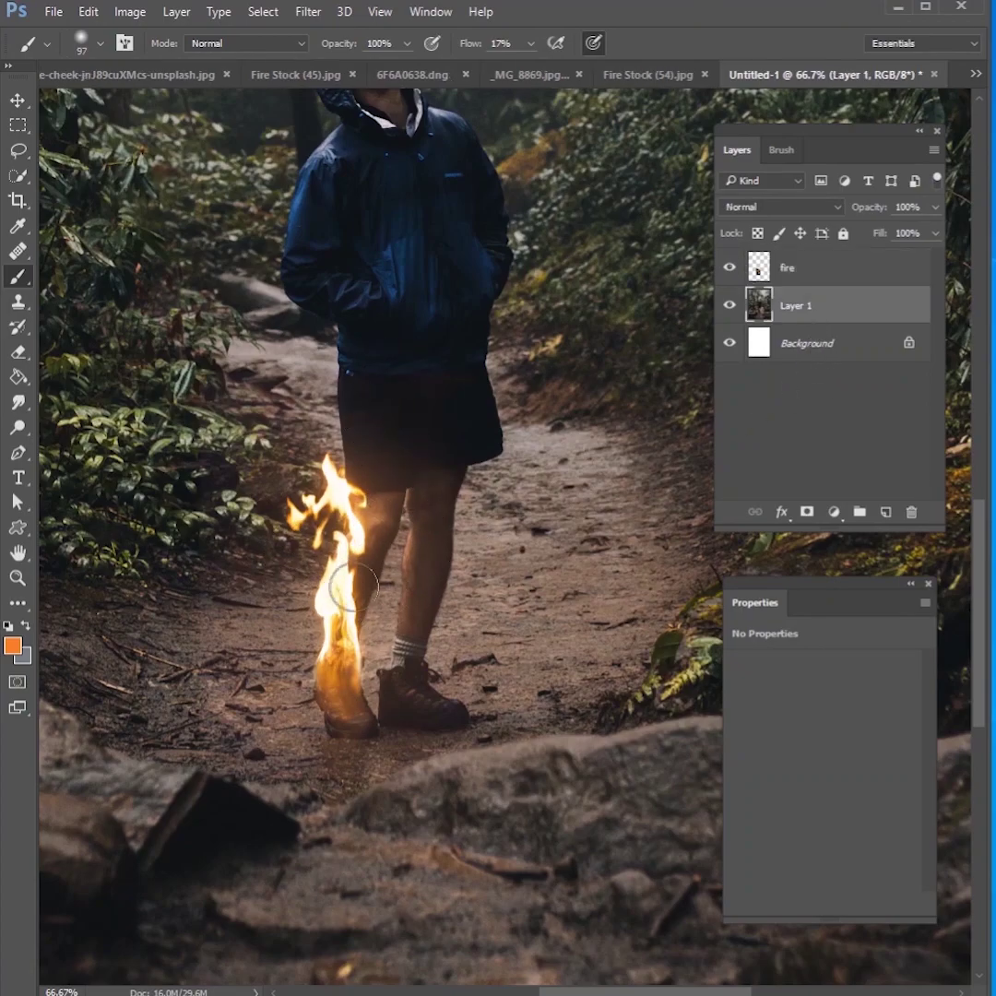
click(834, 515)
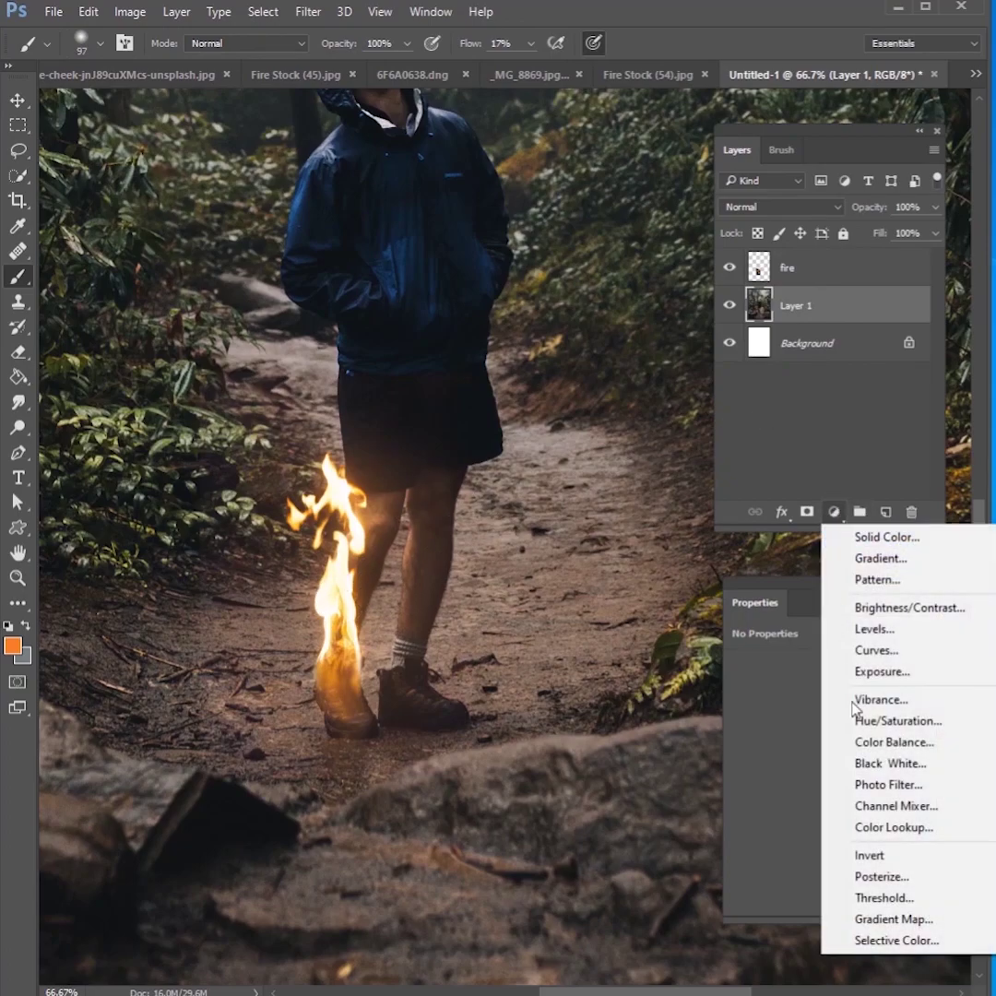
click(899, 938)
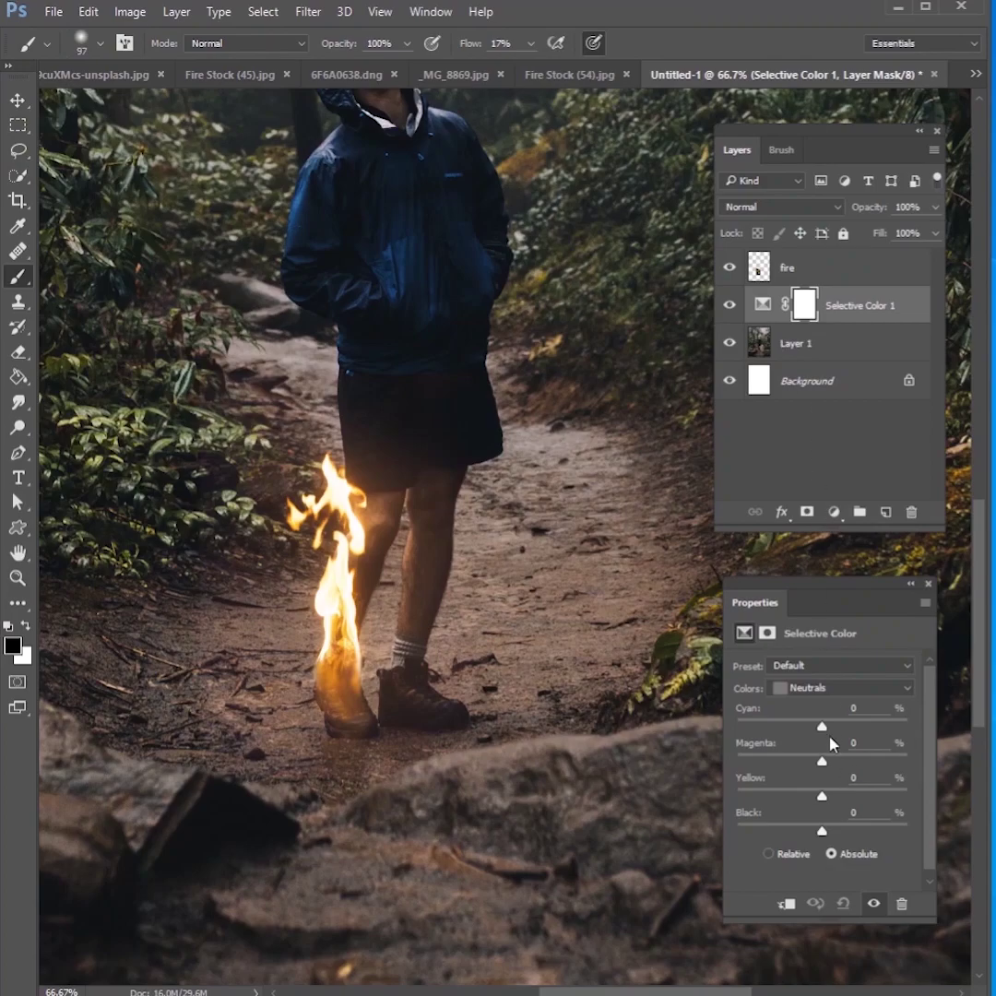
drag(822, 728, 797, 728)
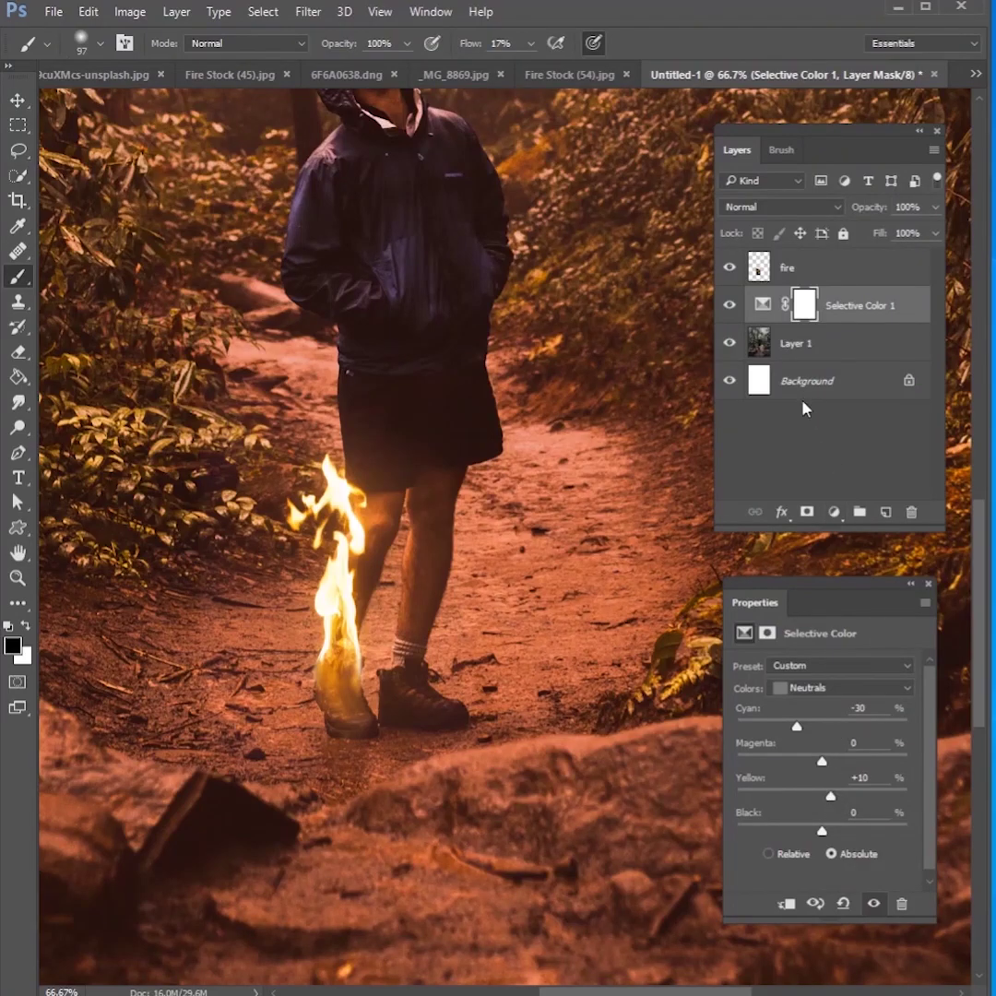
- Add a Brightness/Contrast adjustment above the Selective Color layer with Brightness set to 41
click(835, 515)
click(914, 609)
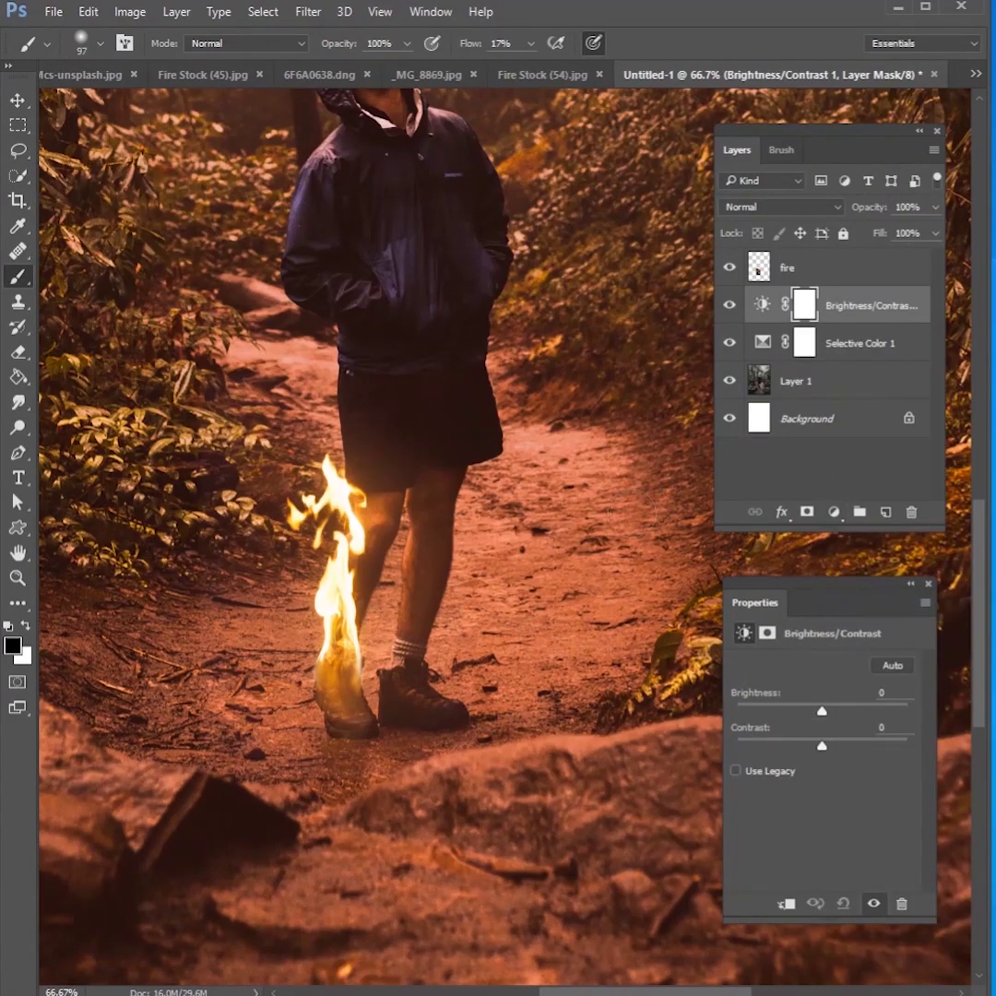
drag(828, 716, 845, 712)
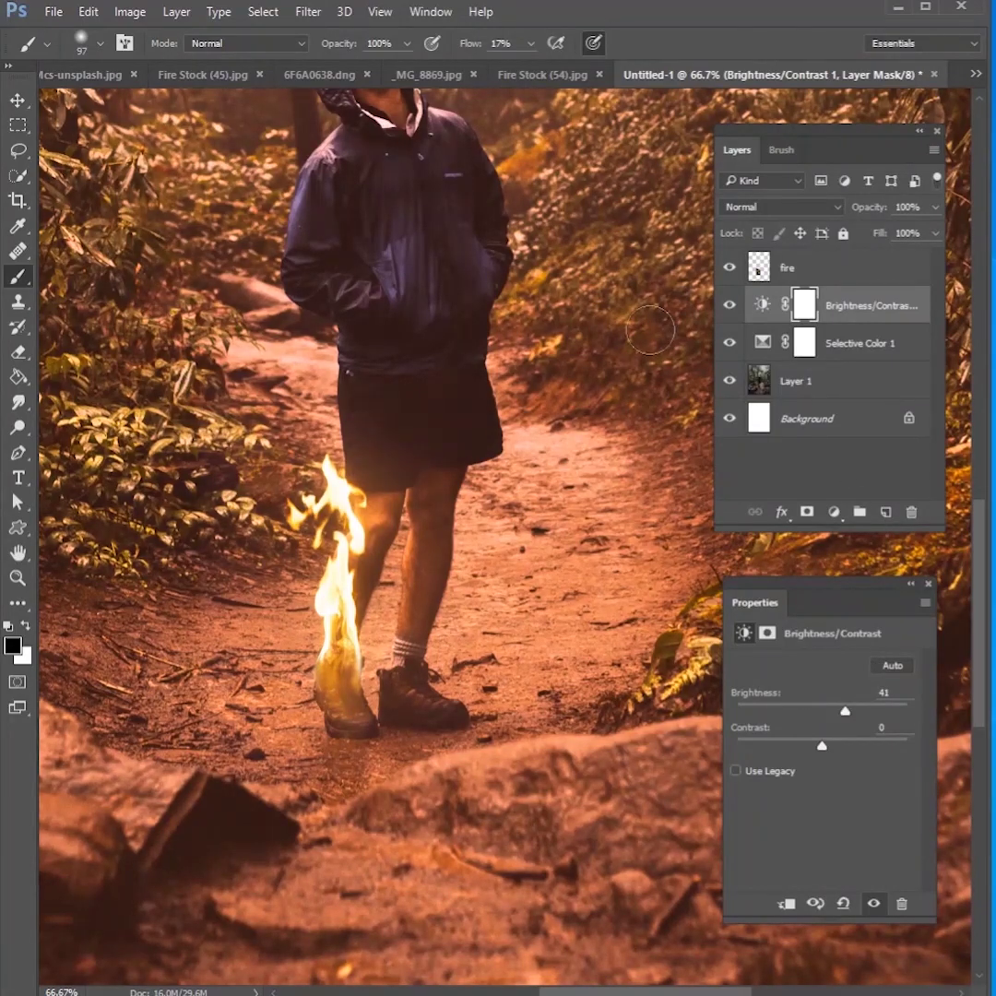
- Group the Brightness/Contrast and Selective Color adjustments and give the group an inverted, black layer mask
shift+click(864, 352)
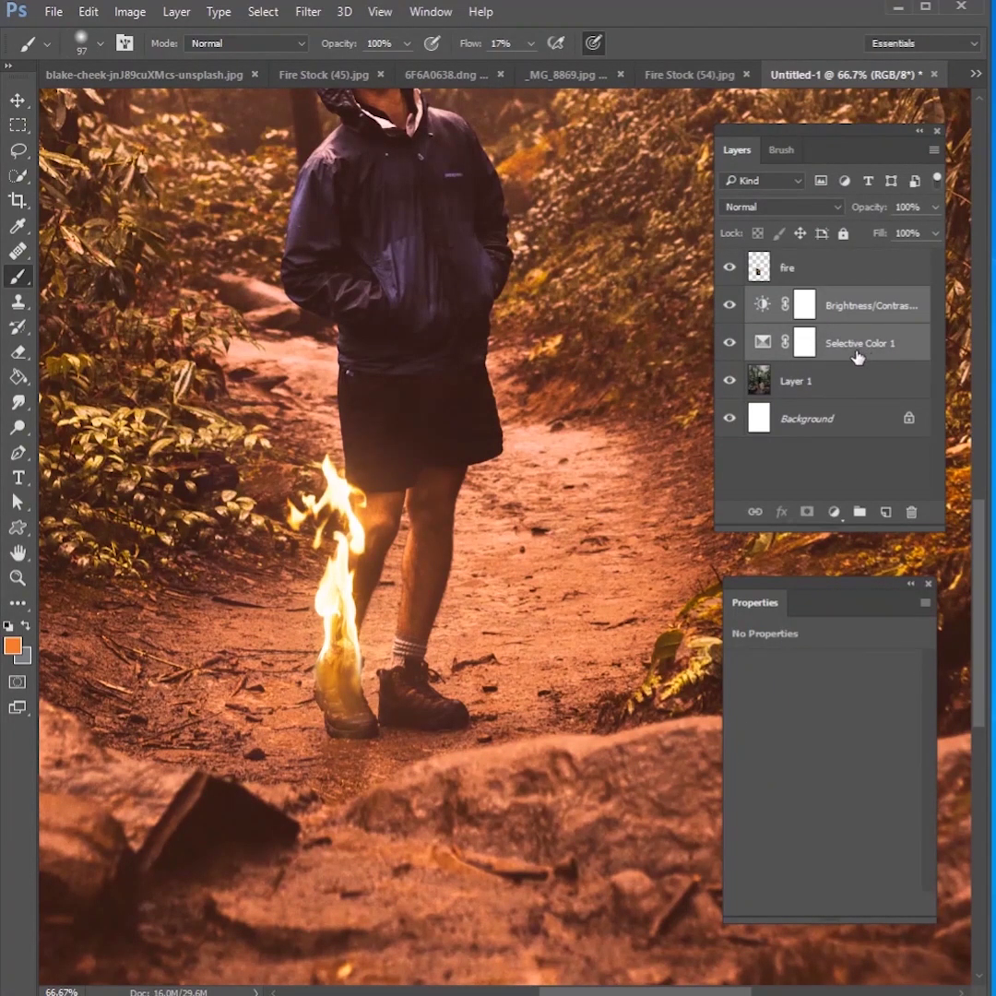
key(ctrl+g)
click(807, 511)
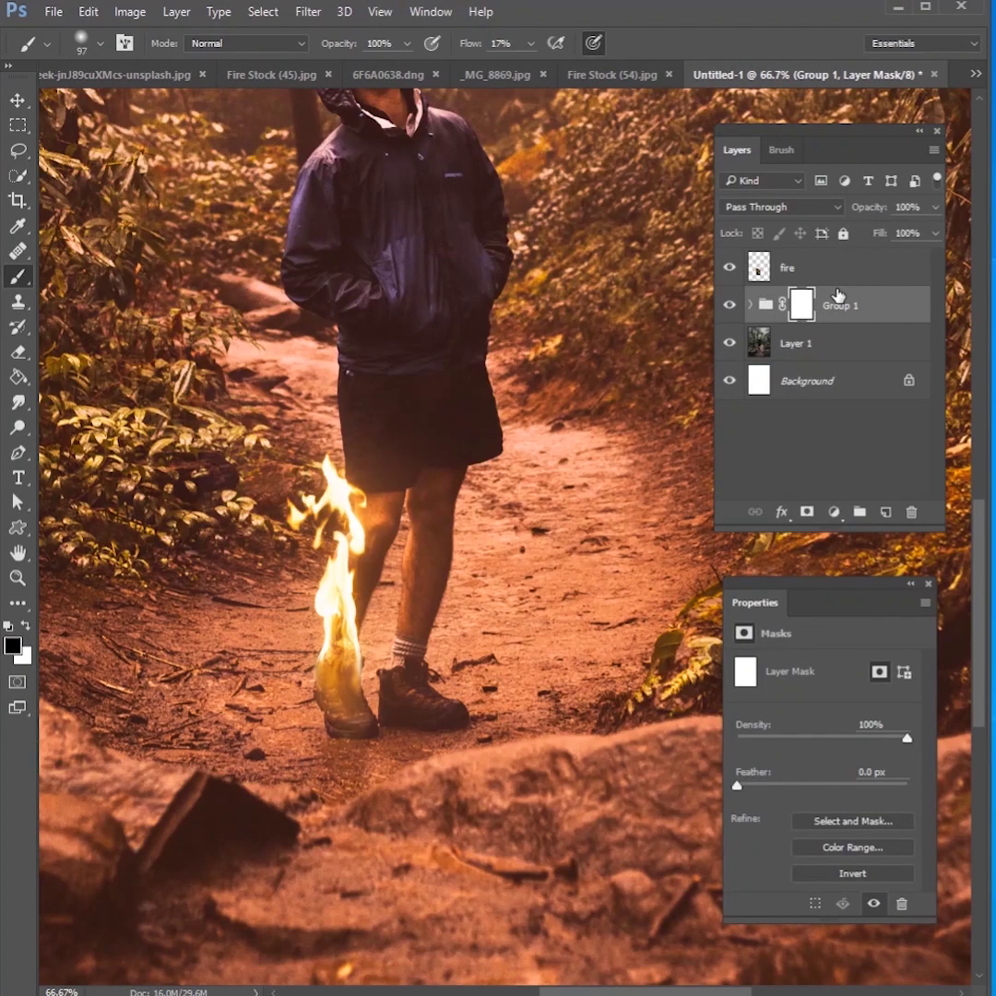
key(ctrl+i)
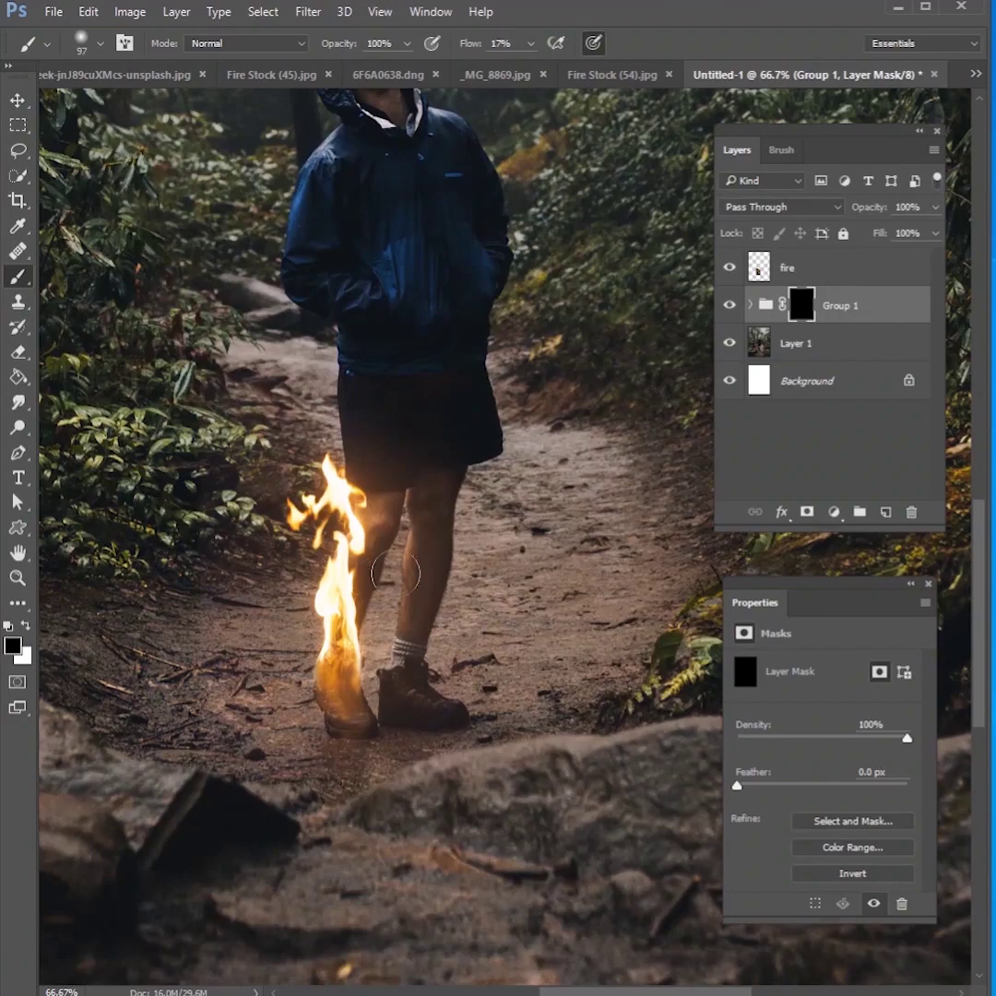
- Paint white on the group mask over the man's legs, shoes and shorts with a small soft brush, comparing the group on and off
key(x)
right_click(515, 526)
drag(672, 571, 649, 573)
mouse_move(424, 536)
mouse_down()
mouse_move(396, 644)
mouse_move(419, 528)
mouse_move(431, 560)
mouse_move(375, 495)
mouse_up()
mouse_move(355, 421)
mouse_down()
mouse_move(359, 460)
mouse_move(358, 376)
mouse_move(344, 425)
mouse_move(382, 538)
mouse_move(419, 505)
mouse_move(423, 549)
mouse_move(391, 667)
mouse_move(407, 627)
mouse_move(392, 711)
mouse_up()
mouse_move(417, 528)
mouse_down()
mouse_move(354, 466)
mouse_move(362, 501)
mouse_move(339, 556)
mouse_move(332, 614)
mouse_move(358, 590)
mouse_move(340, 692)
mouse_move(359, 723)
mouse_move(393, 690)
mouse_up()
right_click(321, 297)
click(458, 343)
mouse_move(303, 299)
mouse_down()
mouse_move(360, 321)
mouse_move(349, 399)
mouse_move(352, 349)
mouse_move(341, 351)
mouse_move(305, 315)
mouse_up()
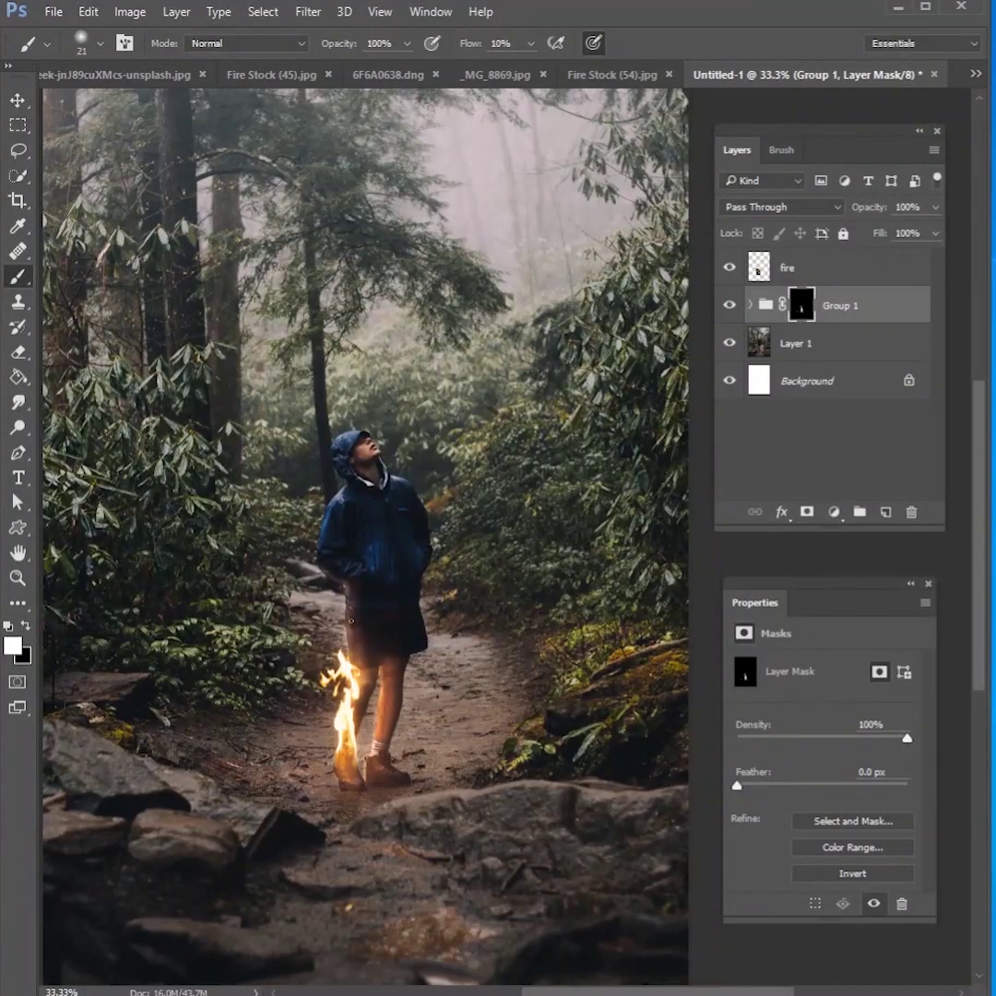
click(728, 307)
click(729, 307)
click(729, 307)
click(729, 306)
- Paint white on the group mask over the ground around the feet with a soft 105 px brush
right_click(321, 709)
drag(474, 736, 498, 741)
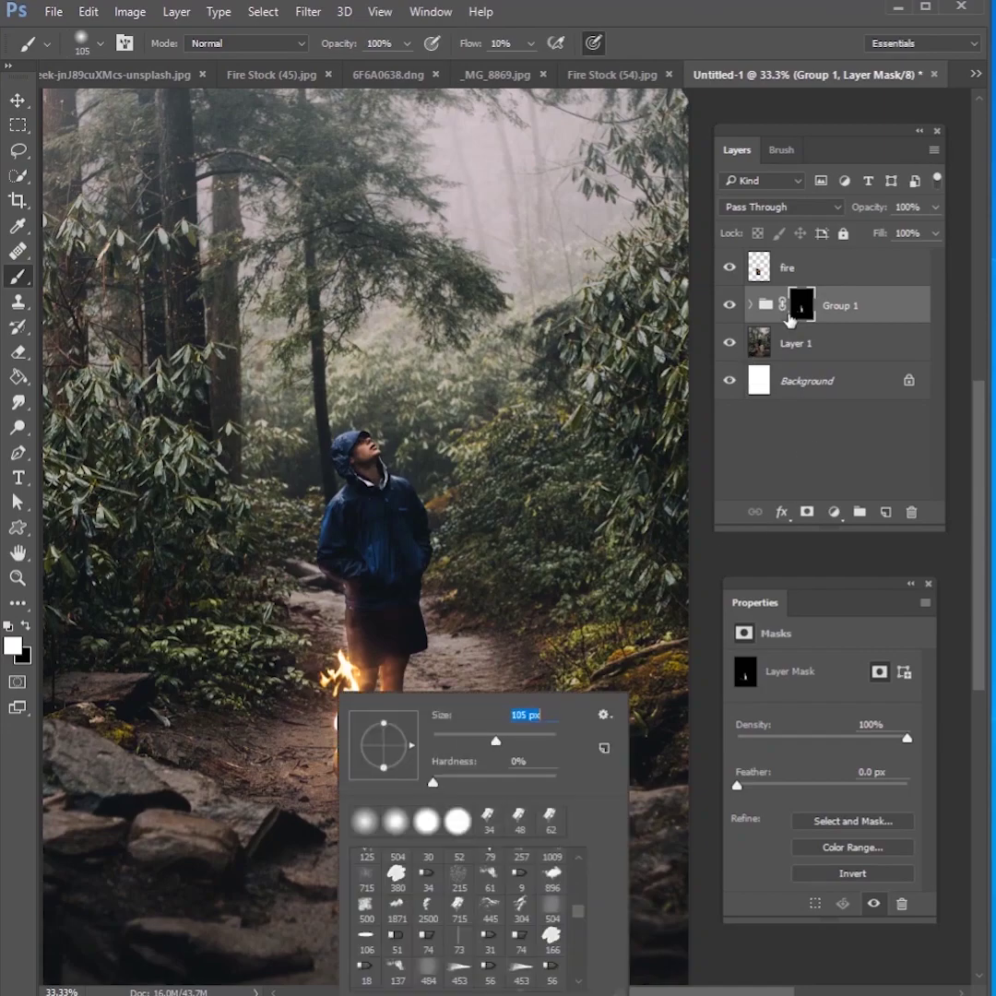
click(777, 314)
alt+click(342, 735)
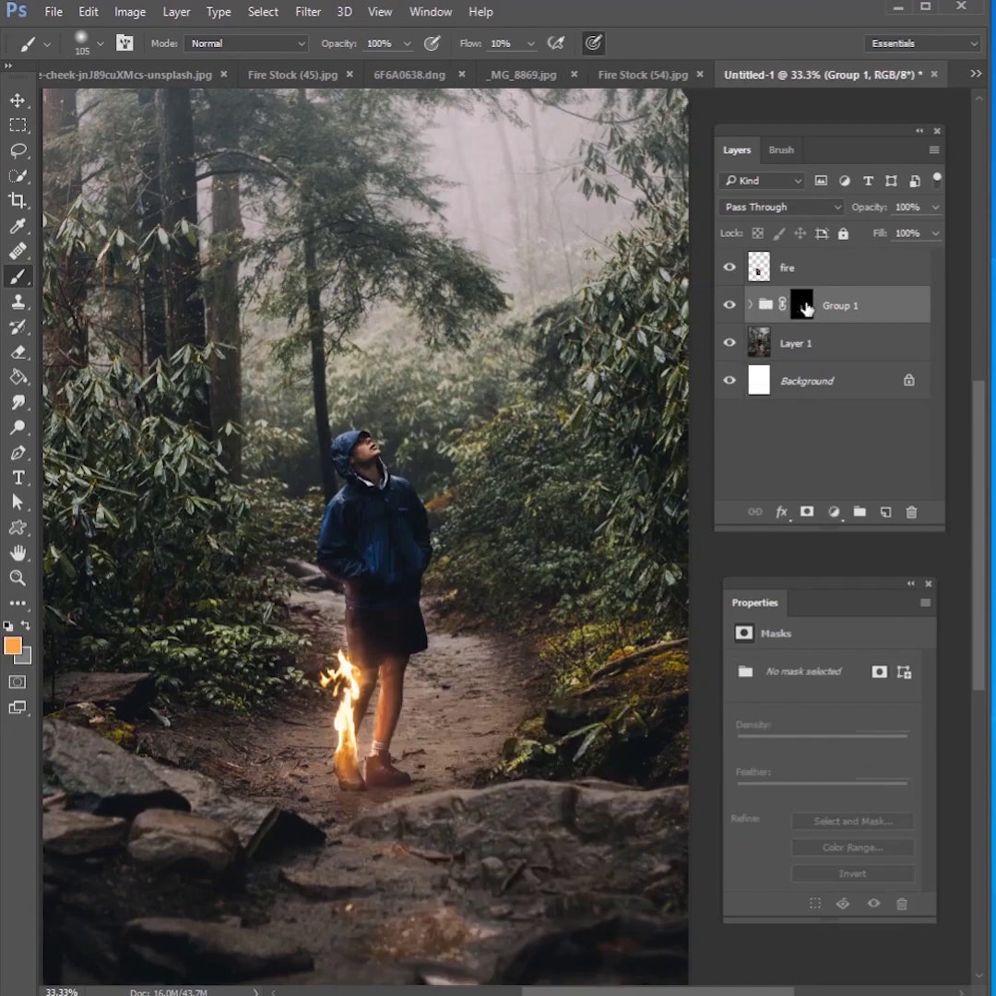
click(802, 306)
mouse_move(314, 778)
mouse_down()
mouse_move(268, 778)
mouse_move(351, 794)
mouse_move(334, 784)
mouse_move(342, 798)
mouse_move(393, 790)
mouse_move(427, 765)
mouse_move(418, 775)
mouse_move(452, 776)
mouse_move(401, 777)
mouse_move(377, 764)
mouse_up()
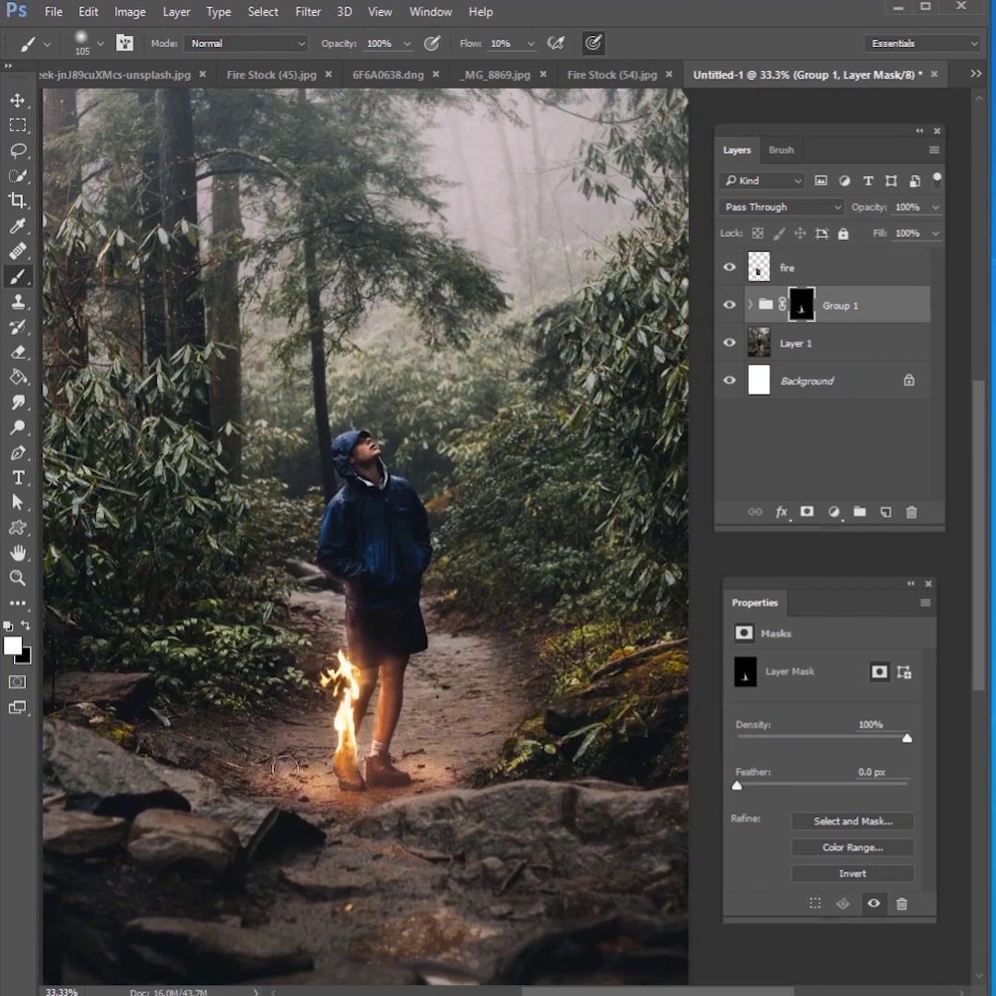
- Extend the orange glow on the group mask with 199 px and 92 px soft brushes, and compare the group on and off
right_click(289, 764)
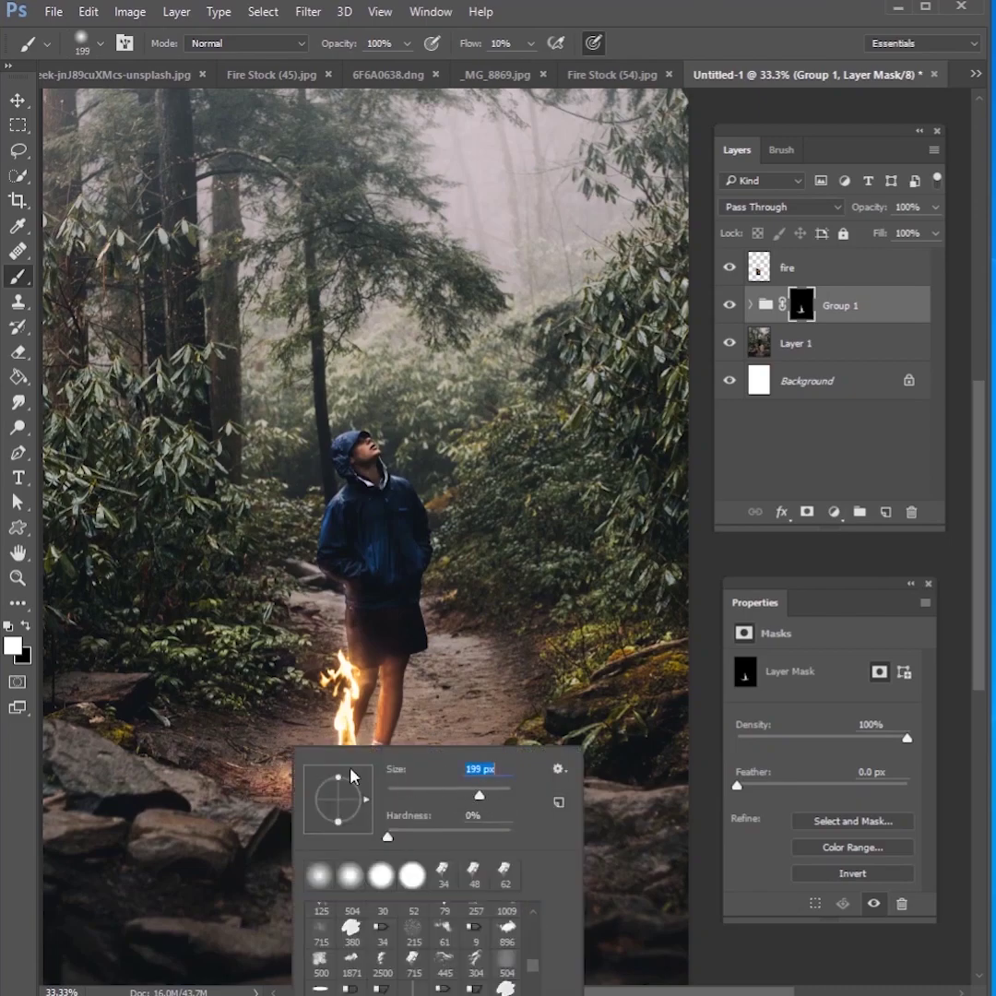
key(Return)
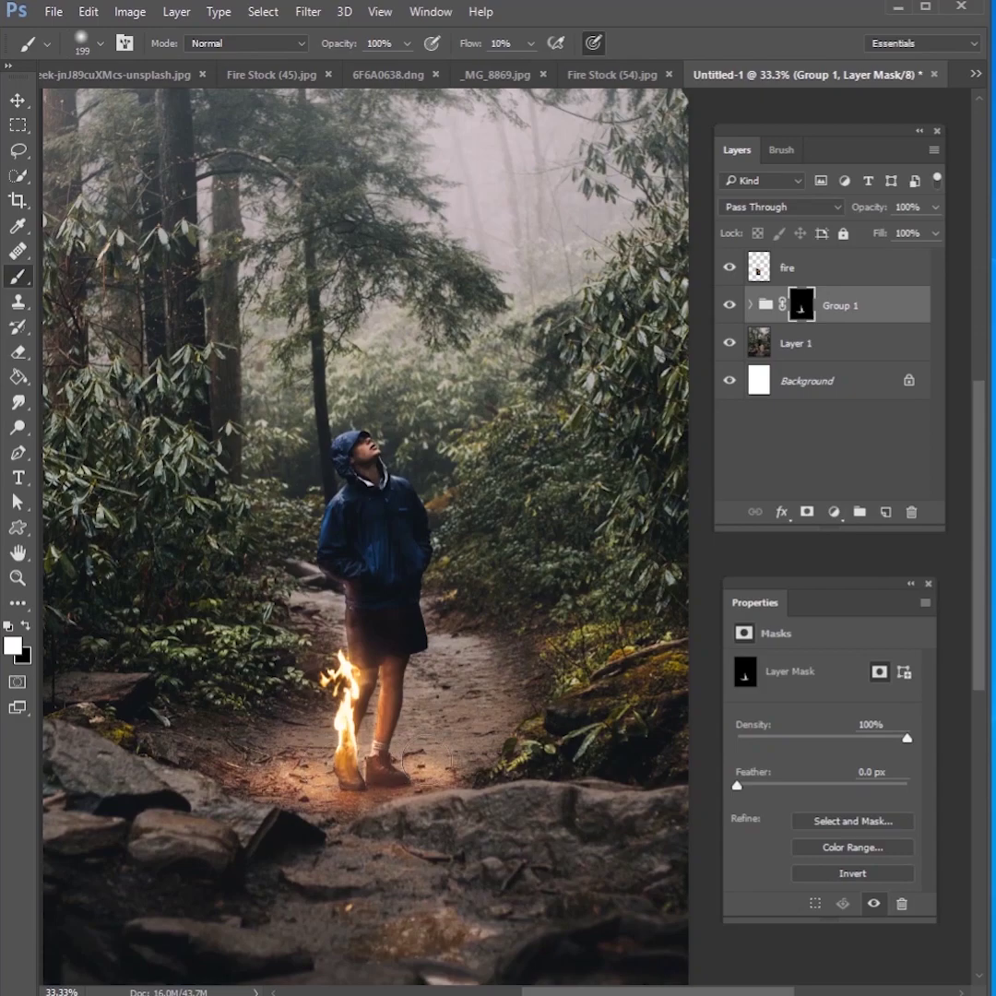
right_click(450, 770)
text(92)
key(Return)
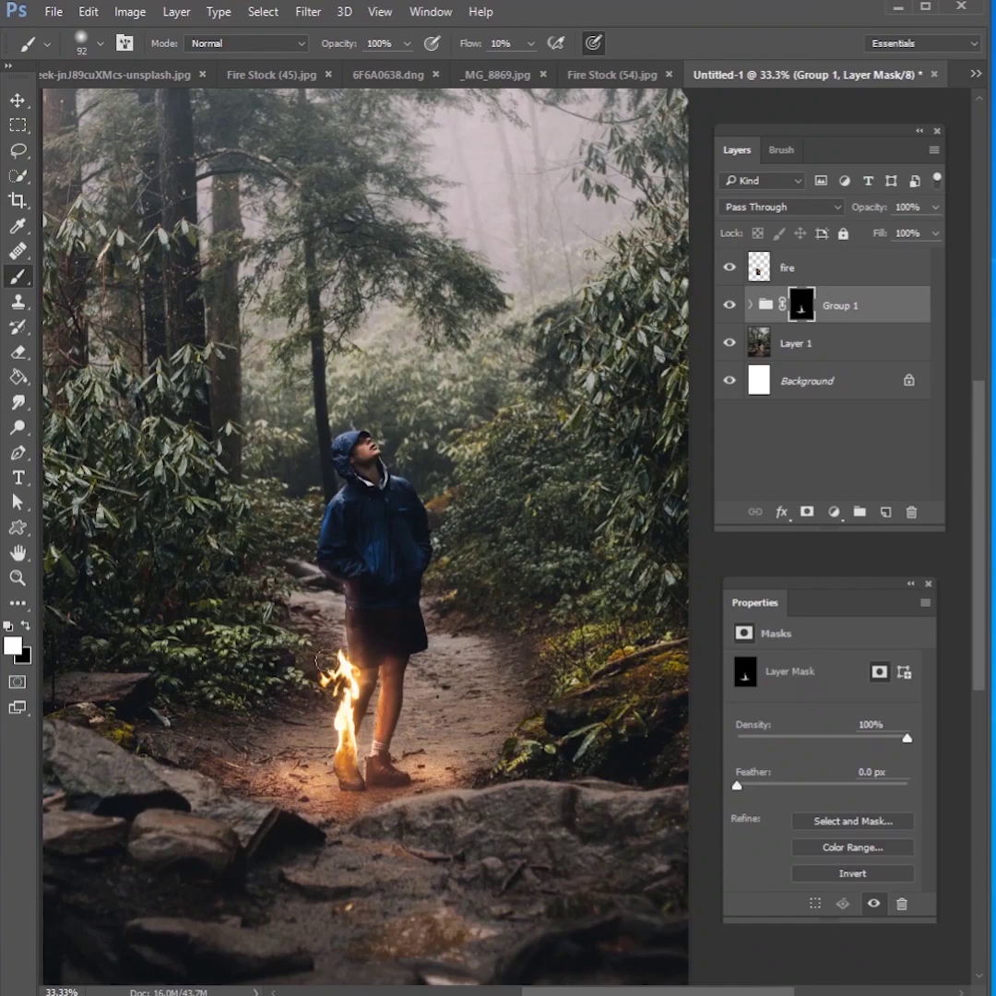
click(729, 306)
click(728, 307)
- Lasso the scattered sparks beside the main spark column in Fire Stock (54).jpg, copy them and return to Untitled-1
click(613, 75)
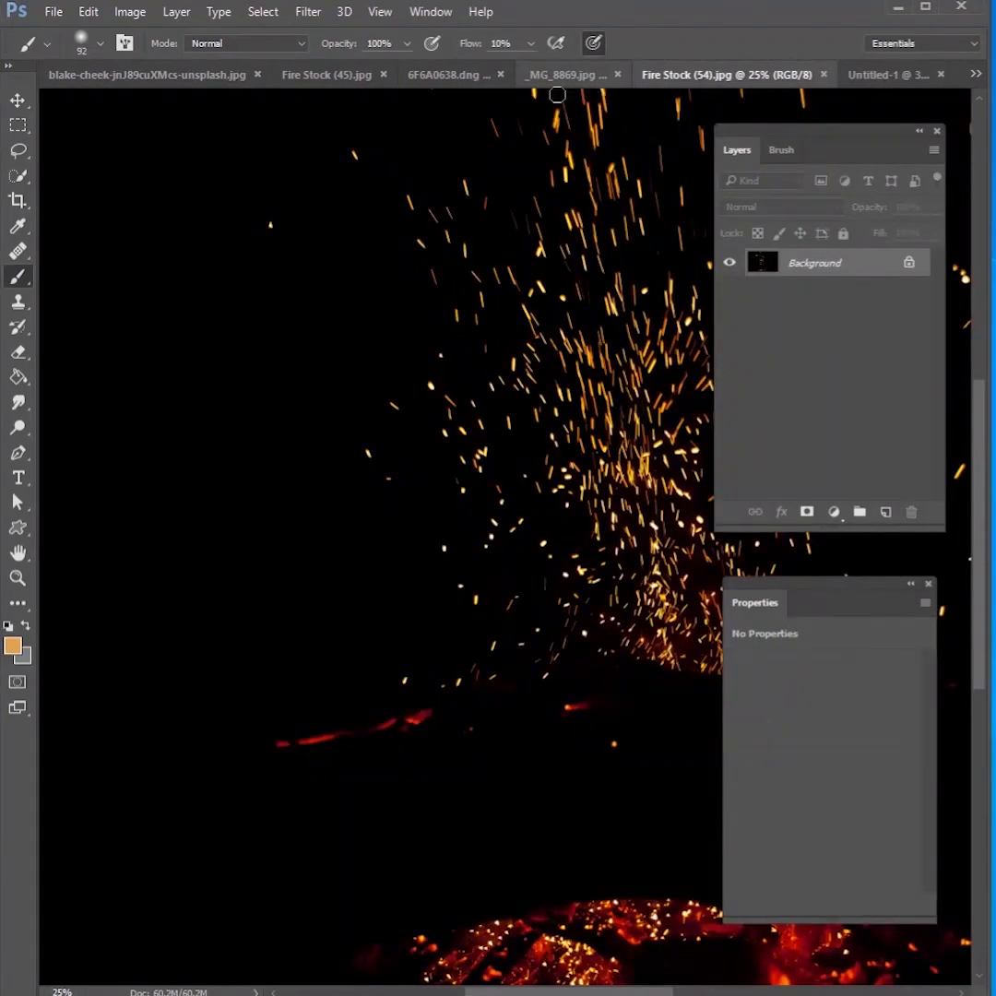
drag(643, 989, 769, 989)
click(18, 150)
mouse_move(362, 126)
mouse_down()
mouse_move(339, 318)
mouse_move(530, 623)
mouse_move(635, 204)
mouse_move(441, 106)
mouse_move(364, 123)
mouse_up()
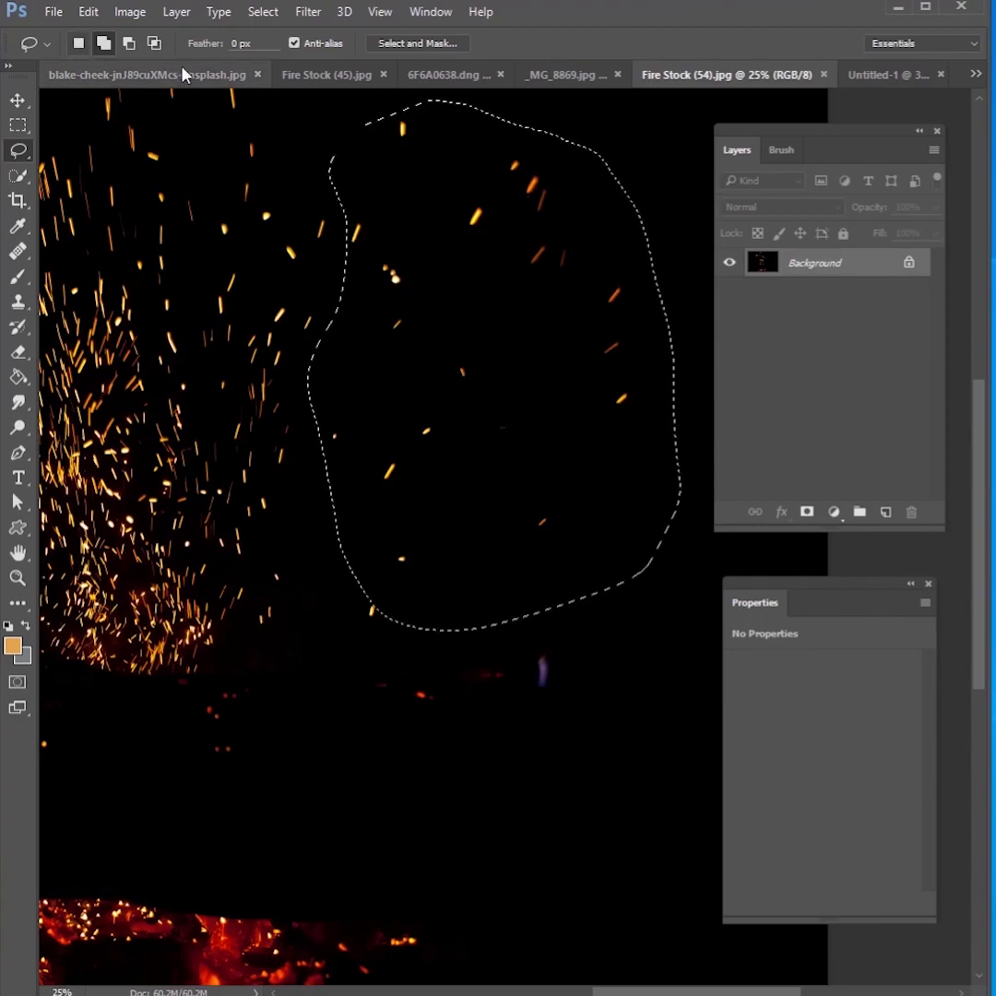
click(976, 74)
click(992, 207)
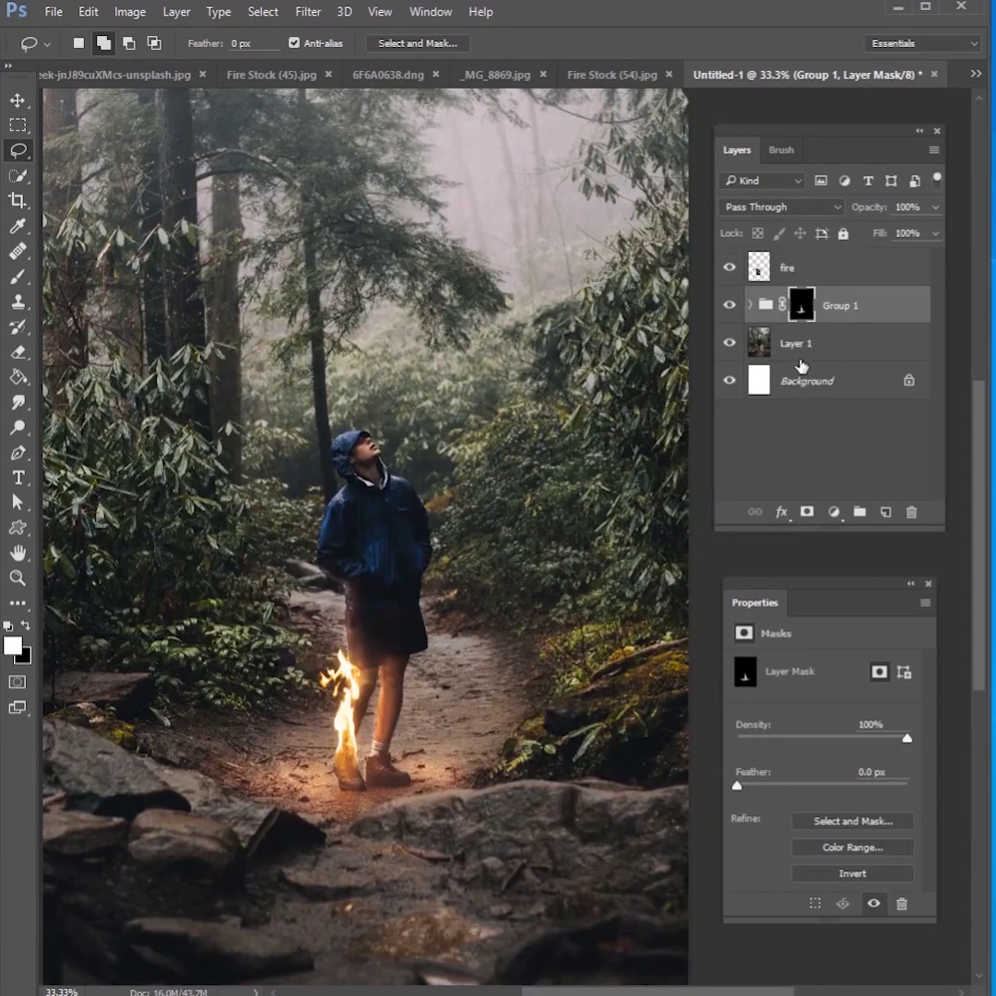
- Paste the copied sparks above the adjustment group and set the layer's blending mode to Screen
key(ctrl+v)
click(786, 207)
click(664, 283)
- Scale down and rotate the pasted sparks and place them around the flame and the man's legs
key(v)
drag(614, 182, 306, 669)
drag(279, 746, 413, 614)
drag(437, 595, 375, 525)
drag(380, 637, 380, 656)
drag(473, 669, 435, 668)
mouse_move(384, 672)
mouse_down()
mouse_move(389, 687)
mouse_move(389, 675)
mouse_up()
drag(445, 604, 456, 643)
drag(392, 649, 401, 633)
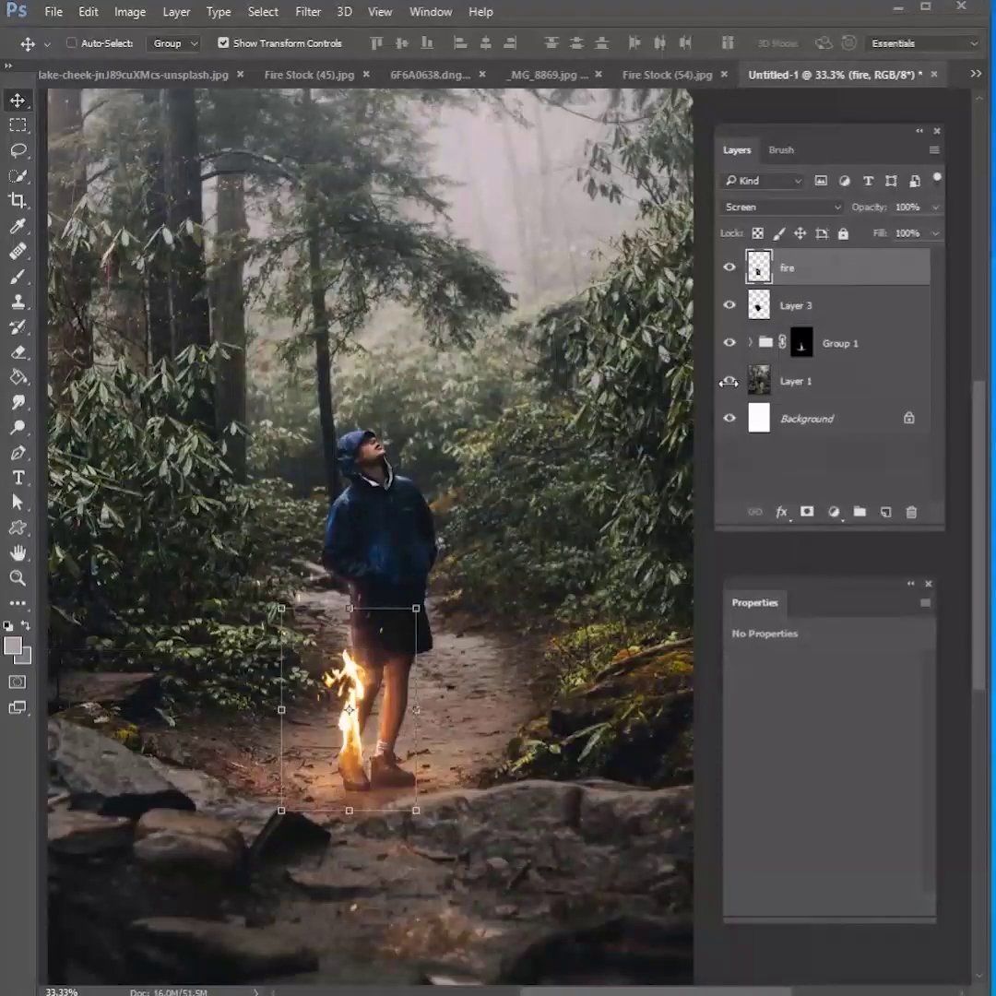
- Copy the wider lassoed spark area from Fire Stock (54).jpg and paste it above the fire layer in Untitled-1
click(812, 422)
click(793, 269)
click(666, 74)
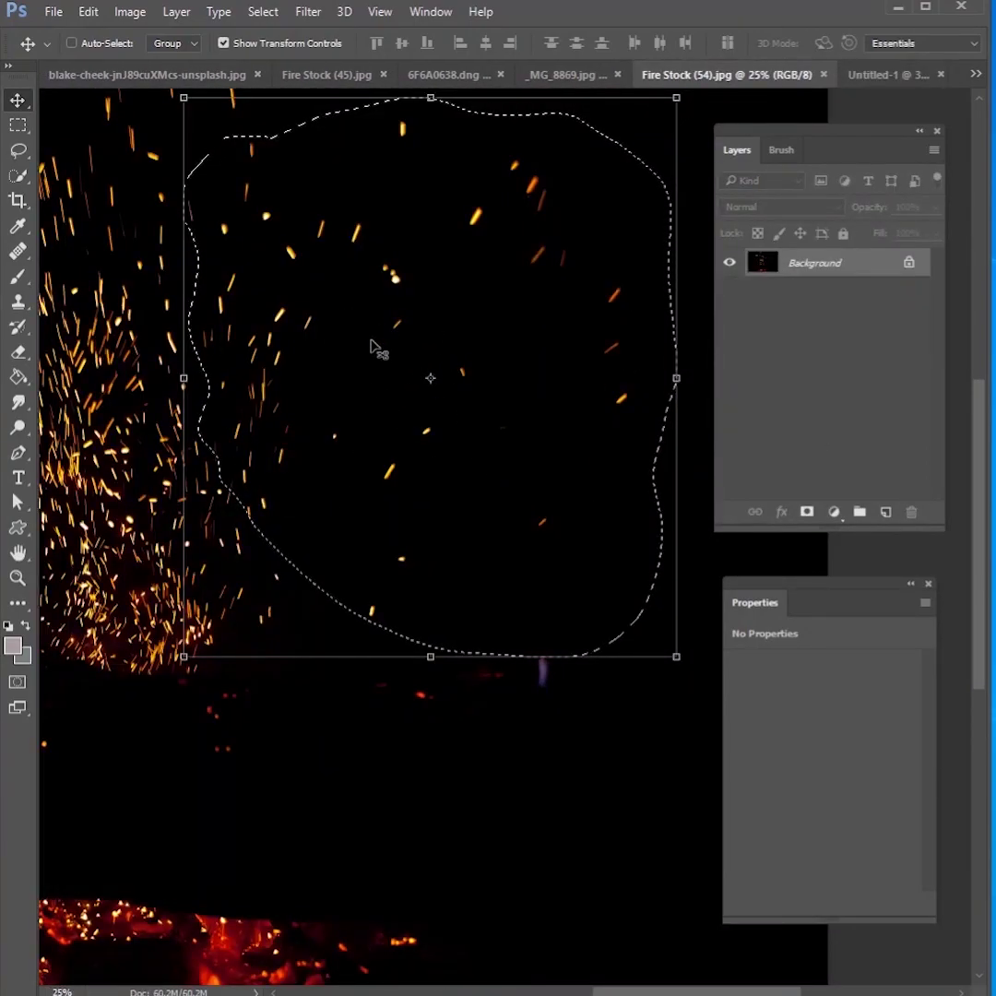
key(ctrl+c)
click(885, 77)
key(ctrl+v)
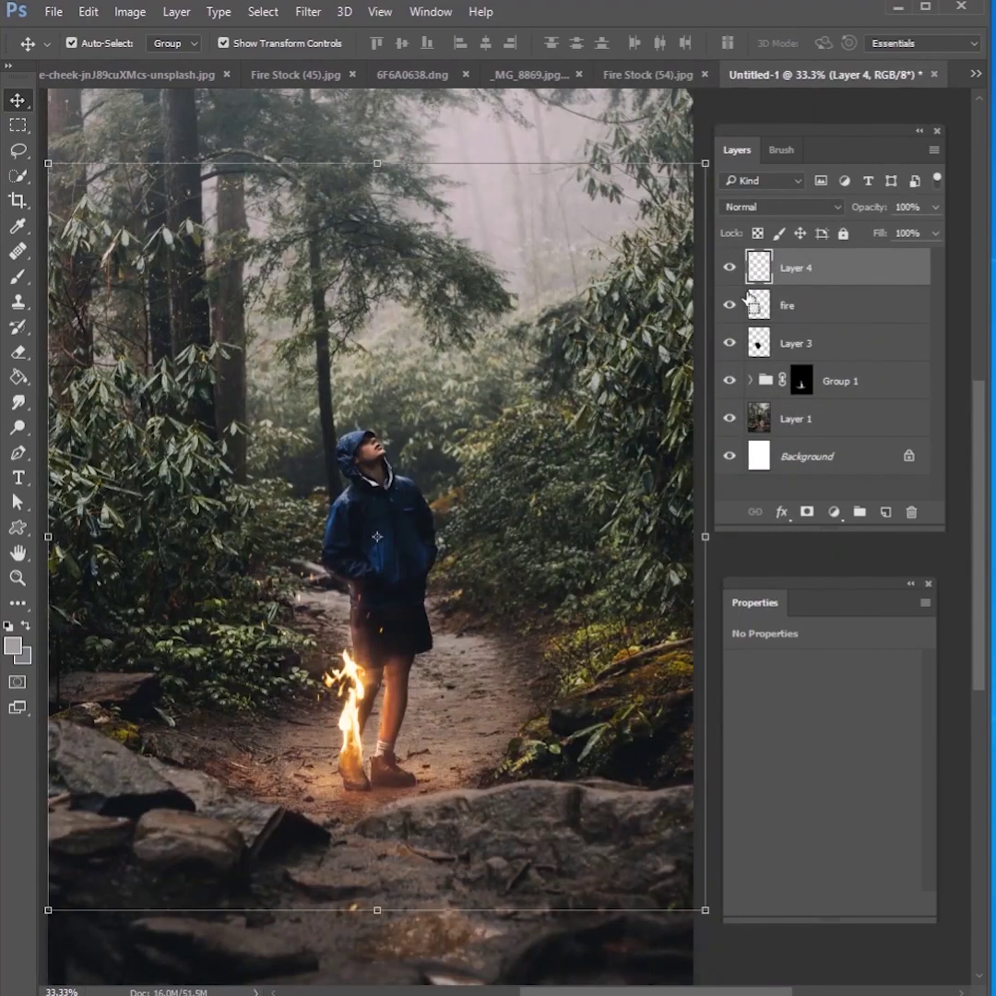
- Scale down the new spark patch and place it over the trees in the photo's upper-left area
drag(48, 163, 347, 501)
drag(463, 591, 298, 268)
drag(537, 585, 418, 446)
drag(469, 421, 498, 345)
drag(377, 414, 524, 289)
click(840, 41)
- Duplicate the spark patch twice and spread the copies along the upper part of the photo toward its right side
key(ctrl+j)
drag(542, 381, 529, 368)
drag(537, 364, 565, 320)
click(840, 42)
key(ctrl+j)
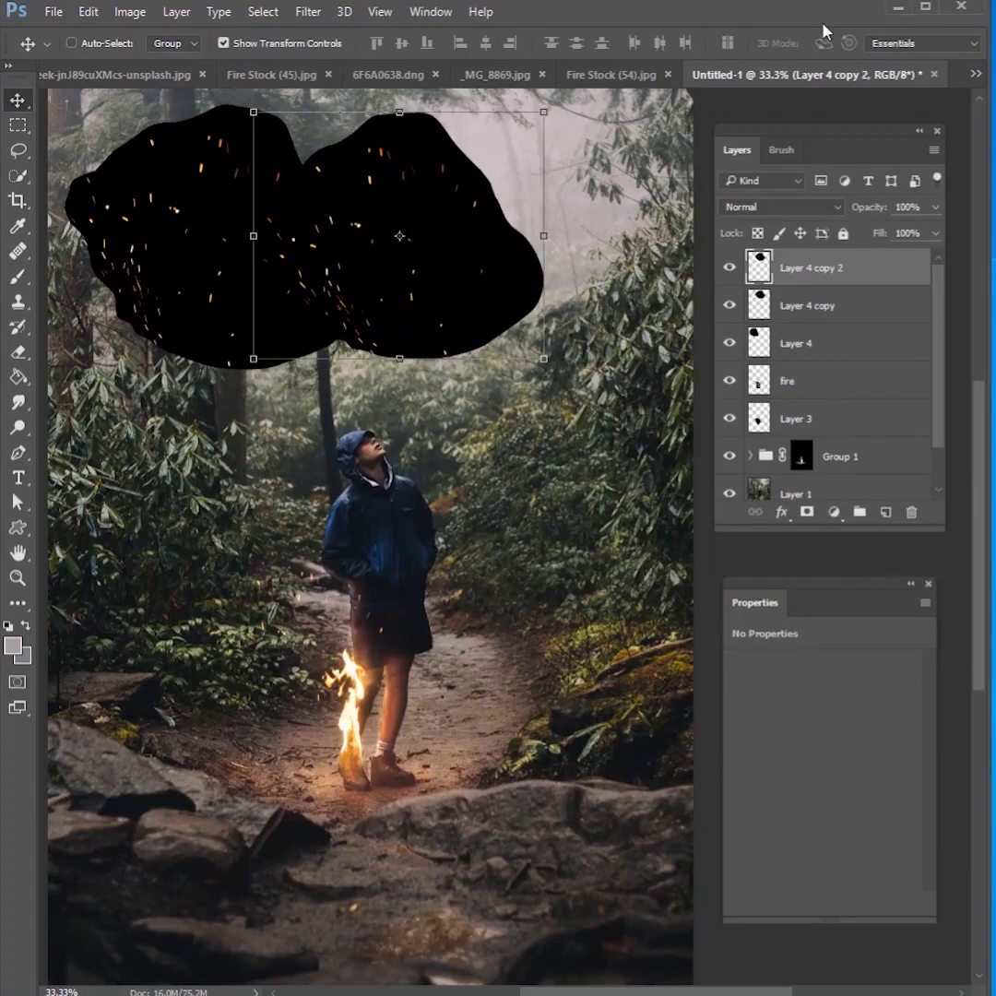
drag(391, 329, 635, 316)
- Duplicate the spark patch again, rotate it 65.68° and place it over the foliage at the photo's right edge
key(ctrl+j)
drag(553, 380, 284, 361)
drag(557, 320, 626, 431)
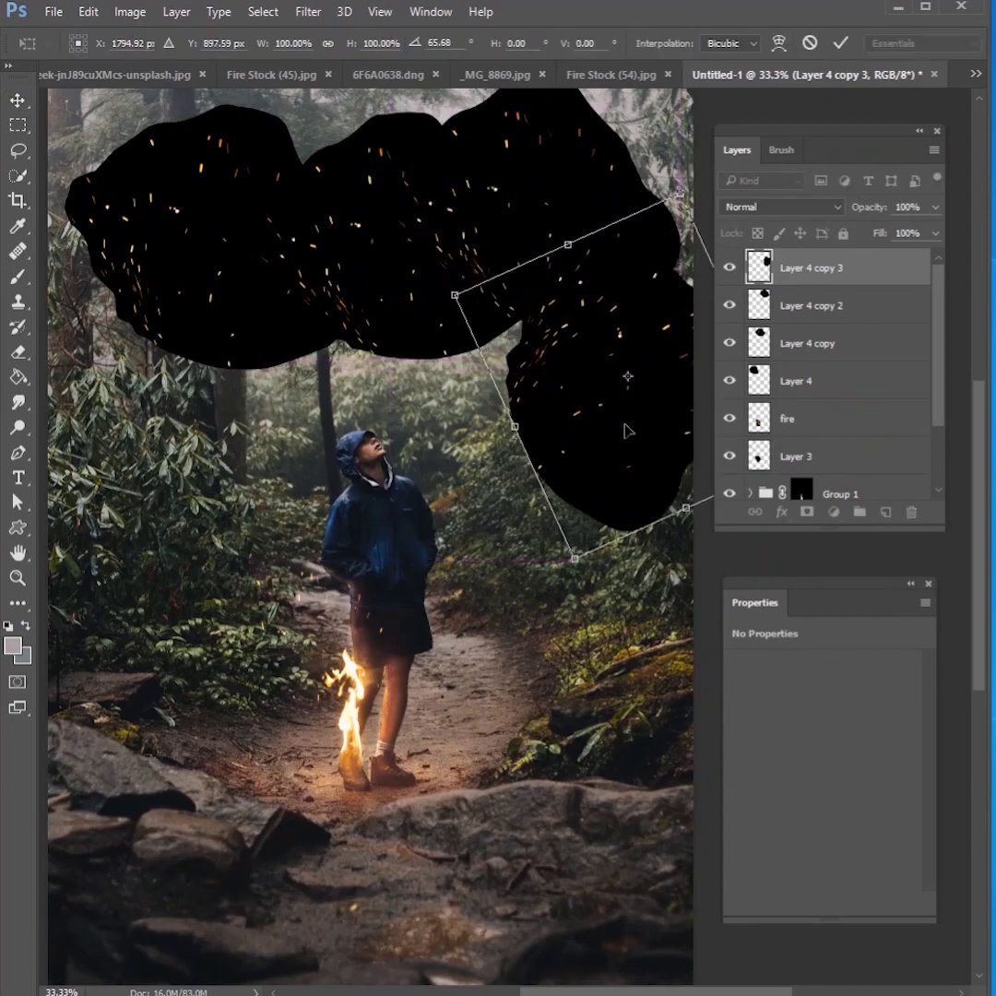
click(840, 44)
- Add two more spark patch copies over the middle of the photo, scaling the second to about 118.5%
key(ctrl+j)
drag(544, 396, 279, 467)
key(ctrl+j)
drag(454, 310, 233, 295)
drag(490, 416, 585, 385)
drag(434, 433, 386, 442)
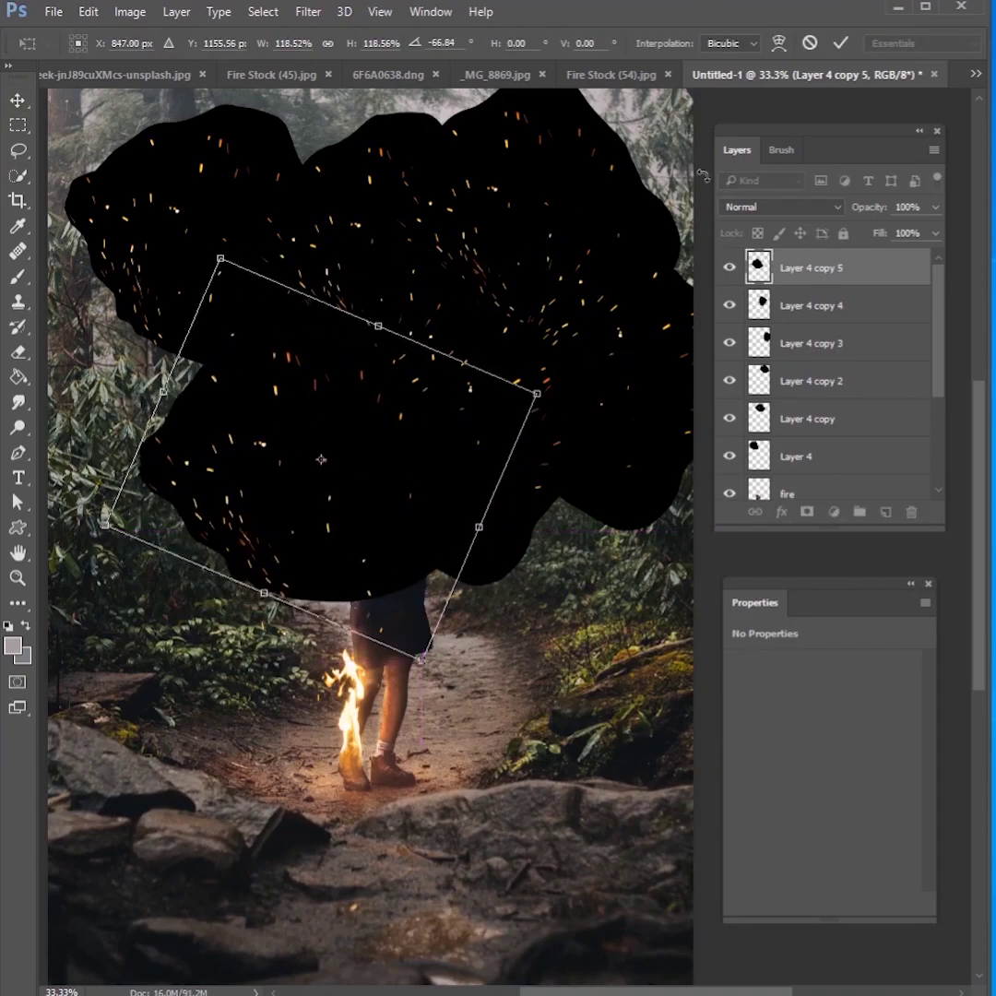
click(840, 43)
- Duplicate the spark patch once more, scale it to about 91% and place it over the photo's left edge
key(ctrl+j)
drag(269, 354, 153, 350)
drag(338, 275, 308, 300)
drag(246, 366, 246, 338)
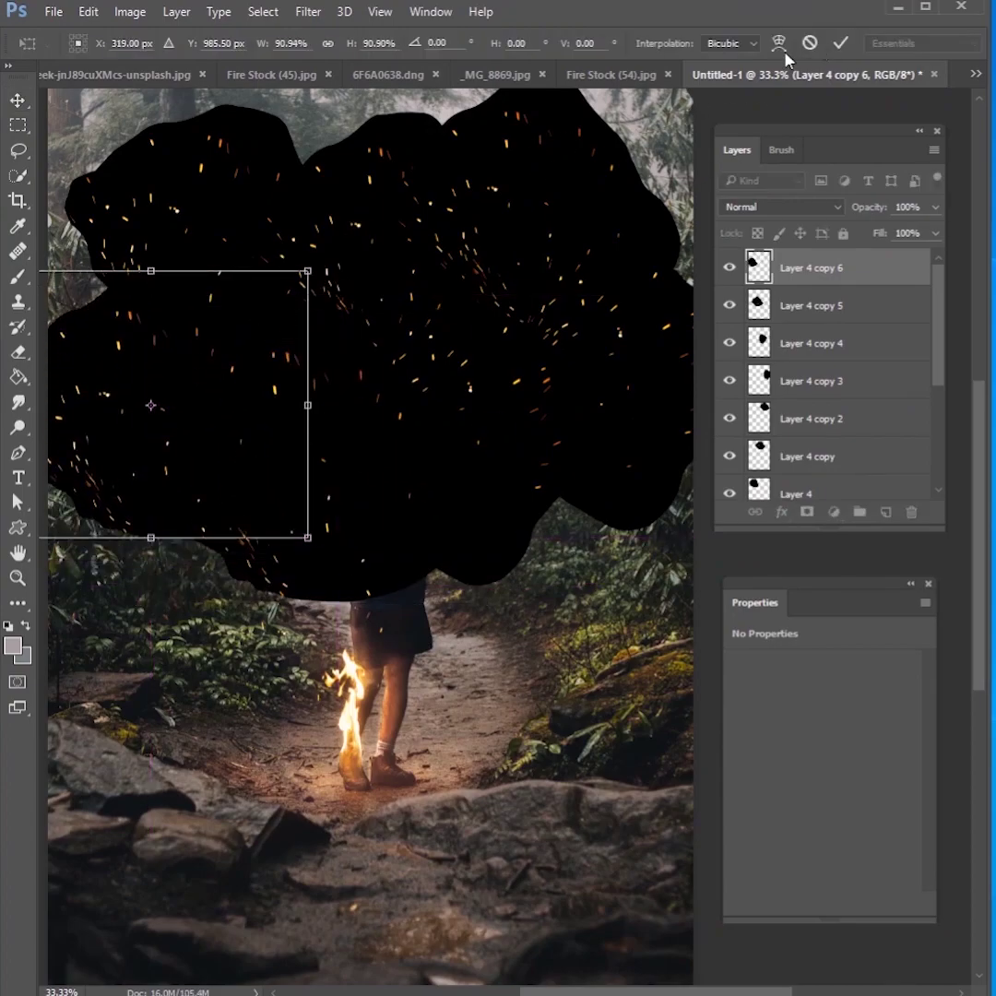
click(840, 43)
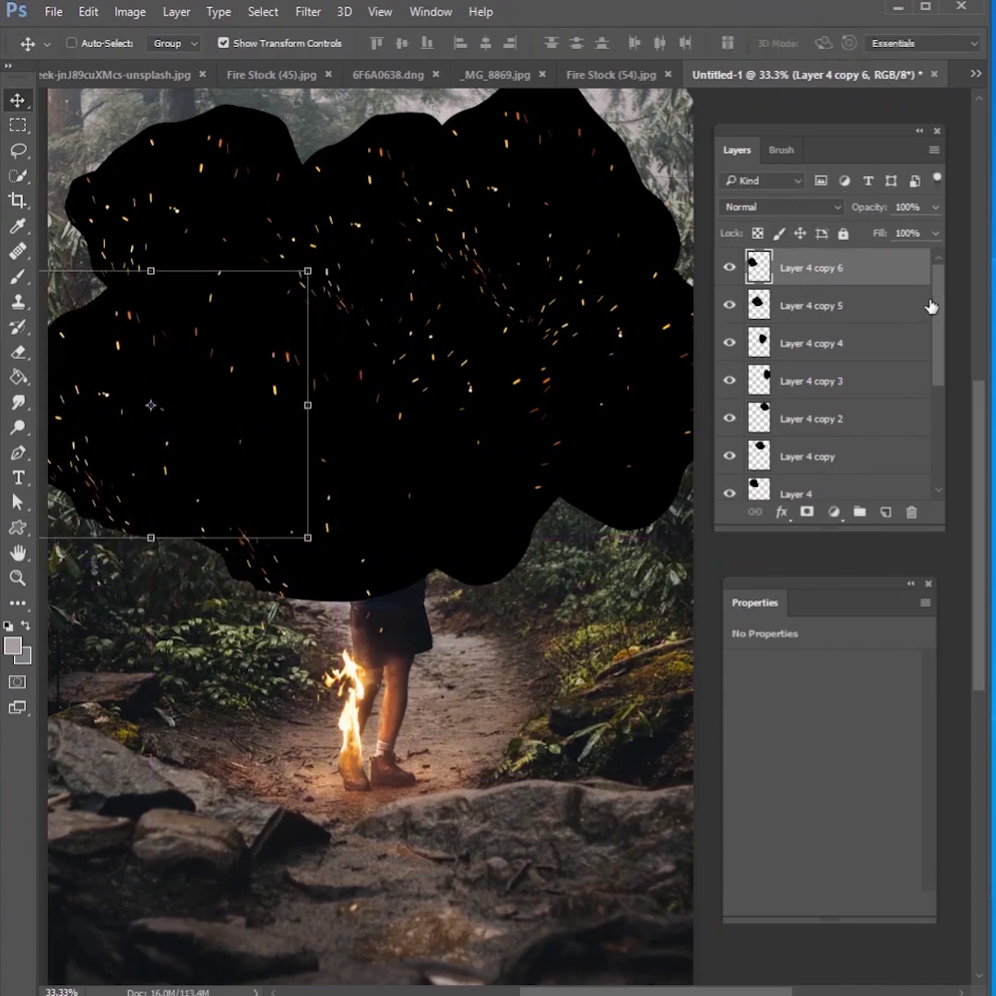
- Merge Layer 4 and all its copies into one desaturated layer and set its blending mode to Screen
scroll(930, 307, down, 1)
shift+click(812, 464)
right_click(814, 464)
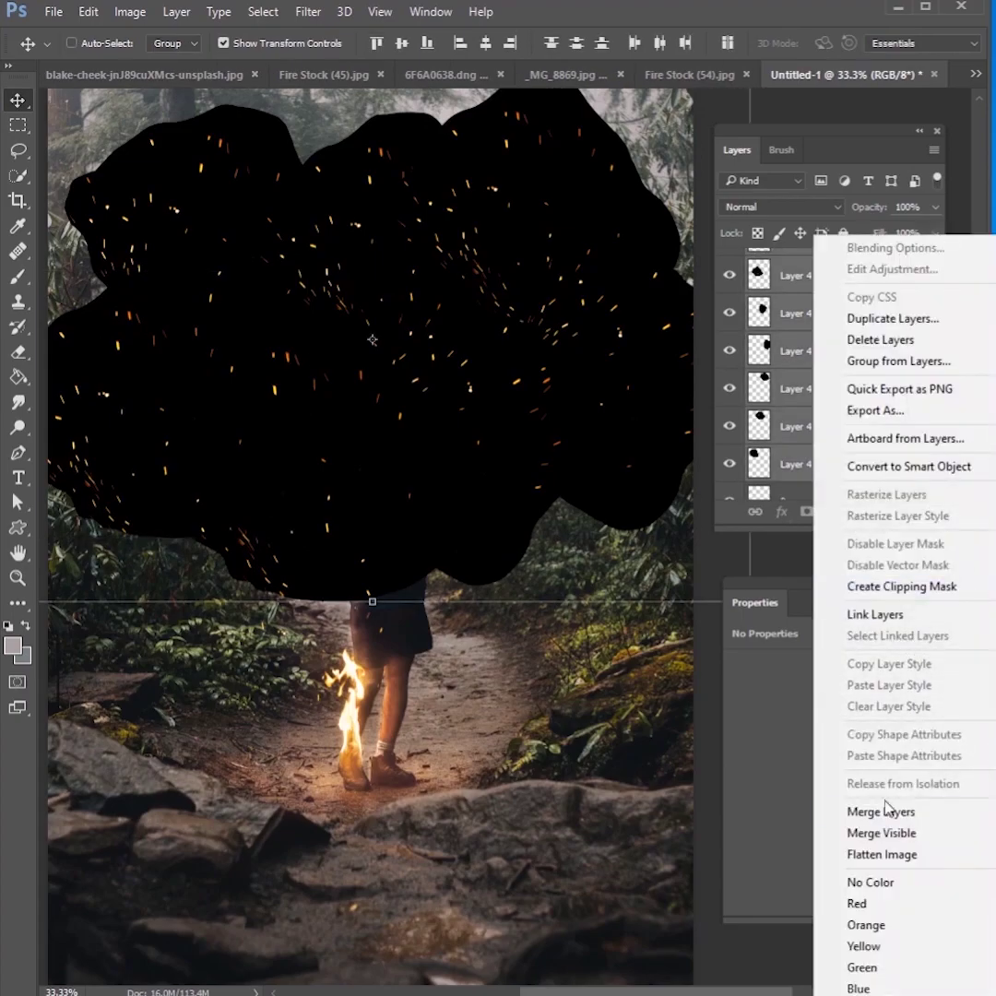
click(881, 812)
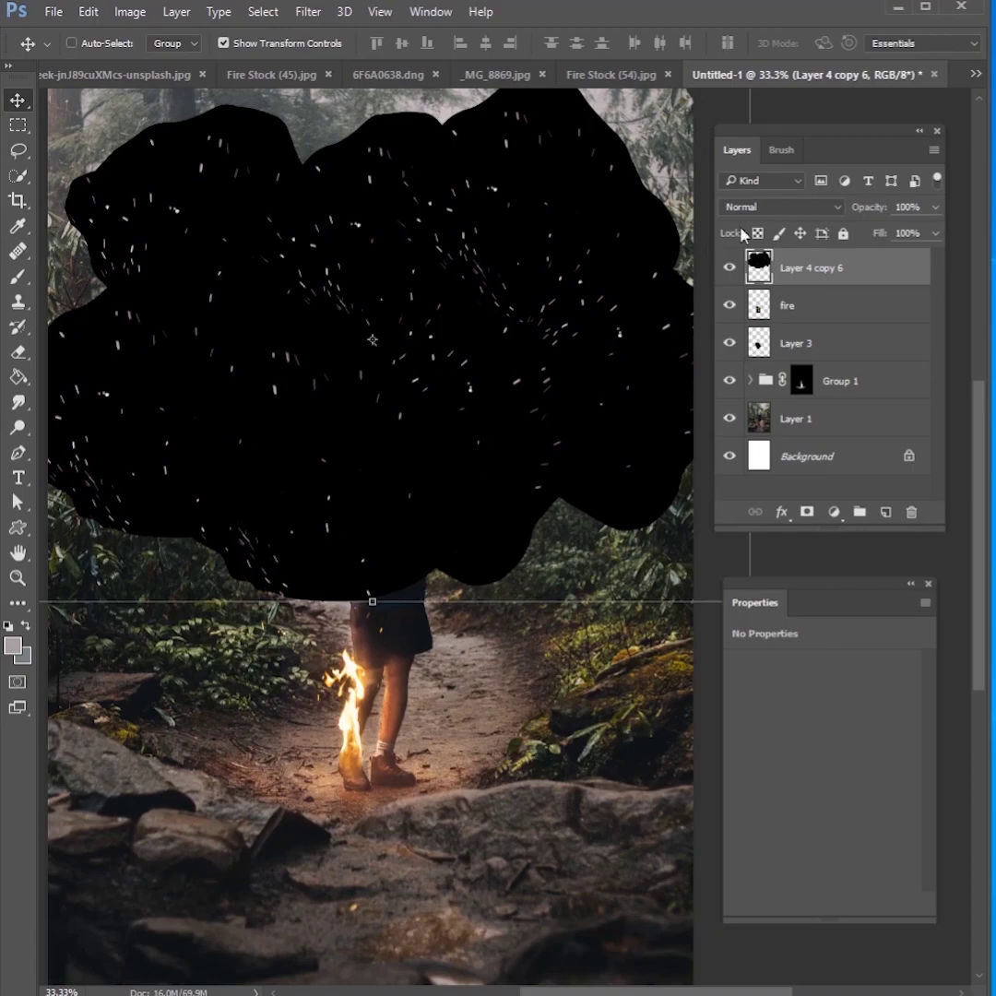
click(770, 207)
click(793, 337)
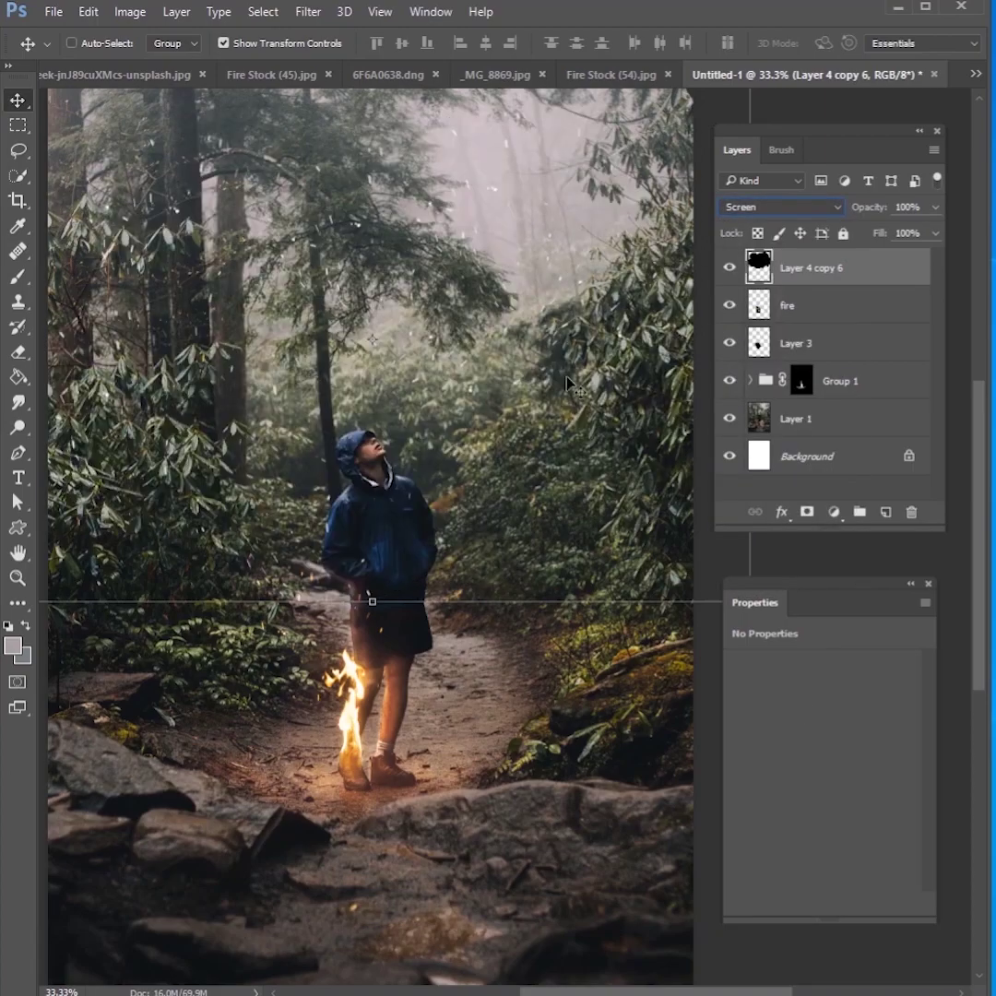
- Apply Motion Blur to the merged spark layer at a 76° angle with a distance slightly under 110 pixels
click(309, 11)
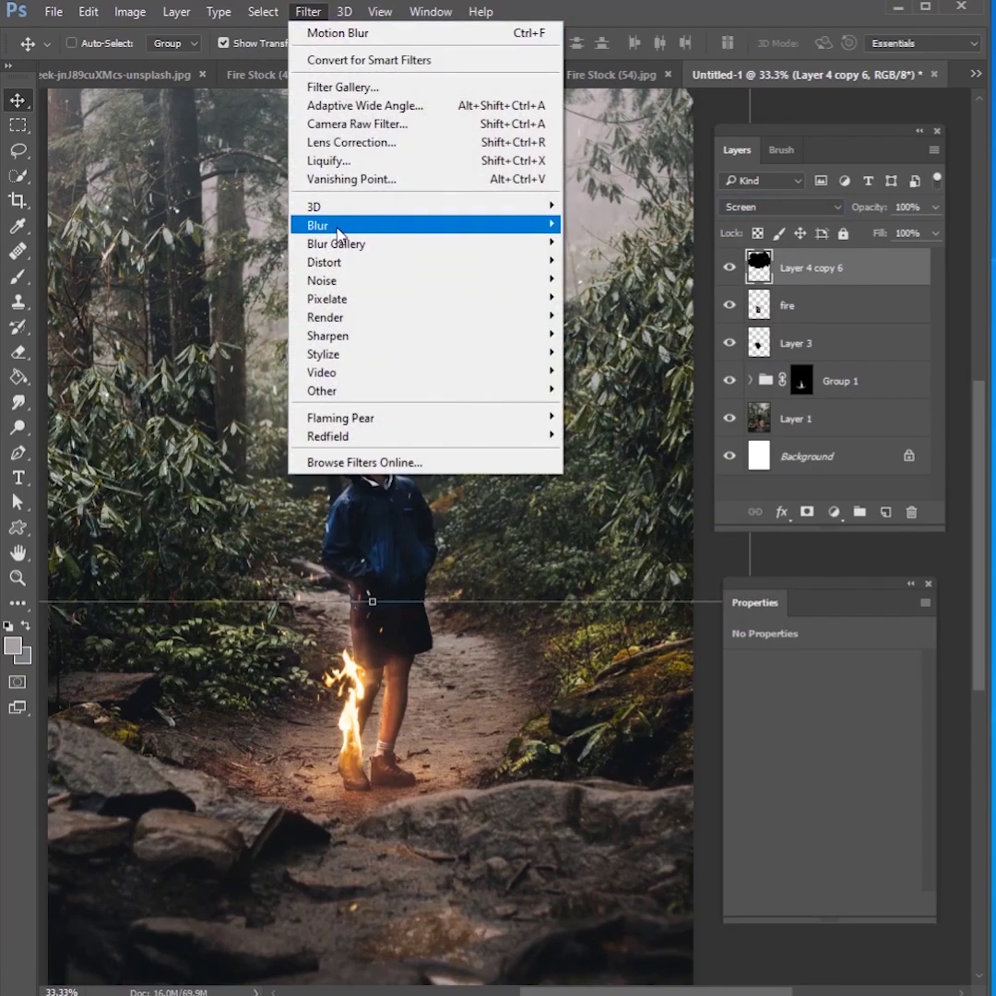
mouse_move(318, 225)
click(610, 335)
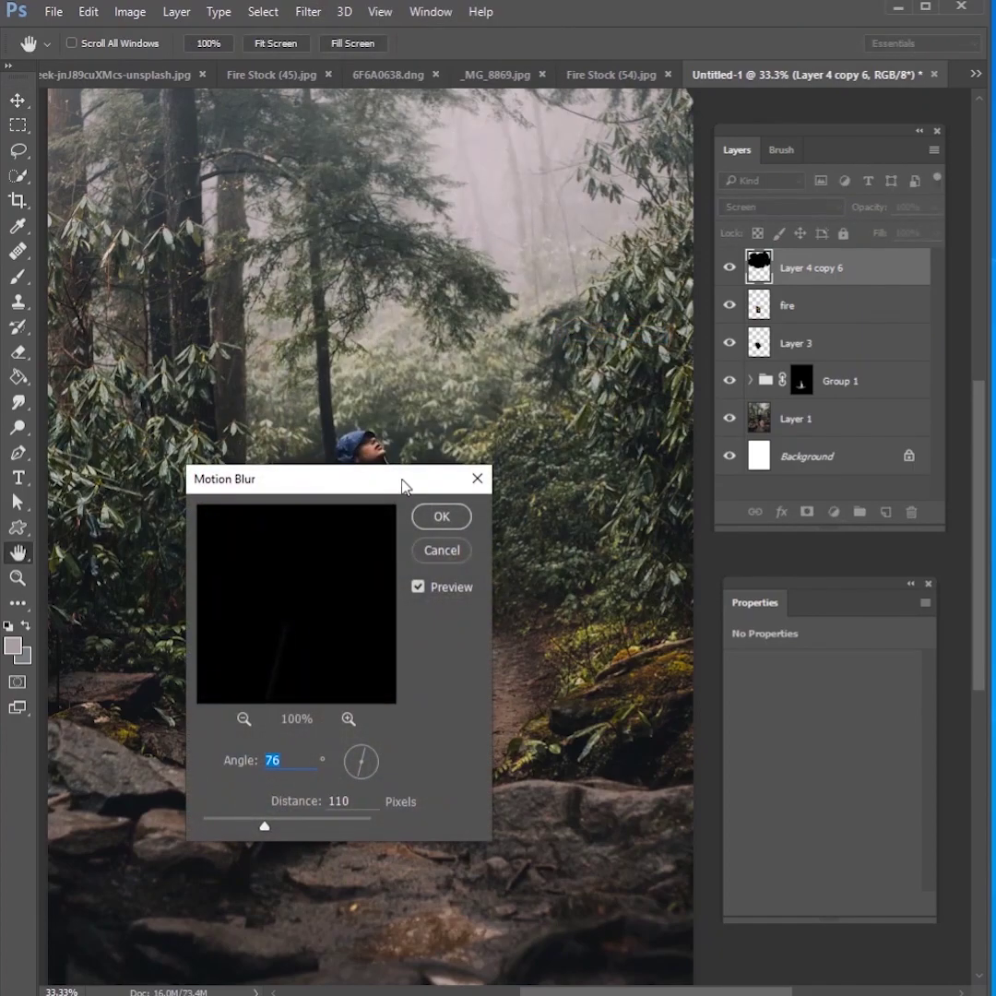
drag(406, 485, 650, 382)
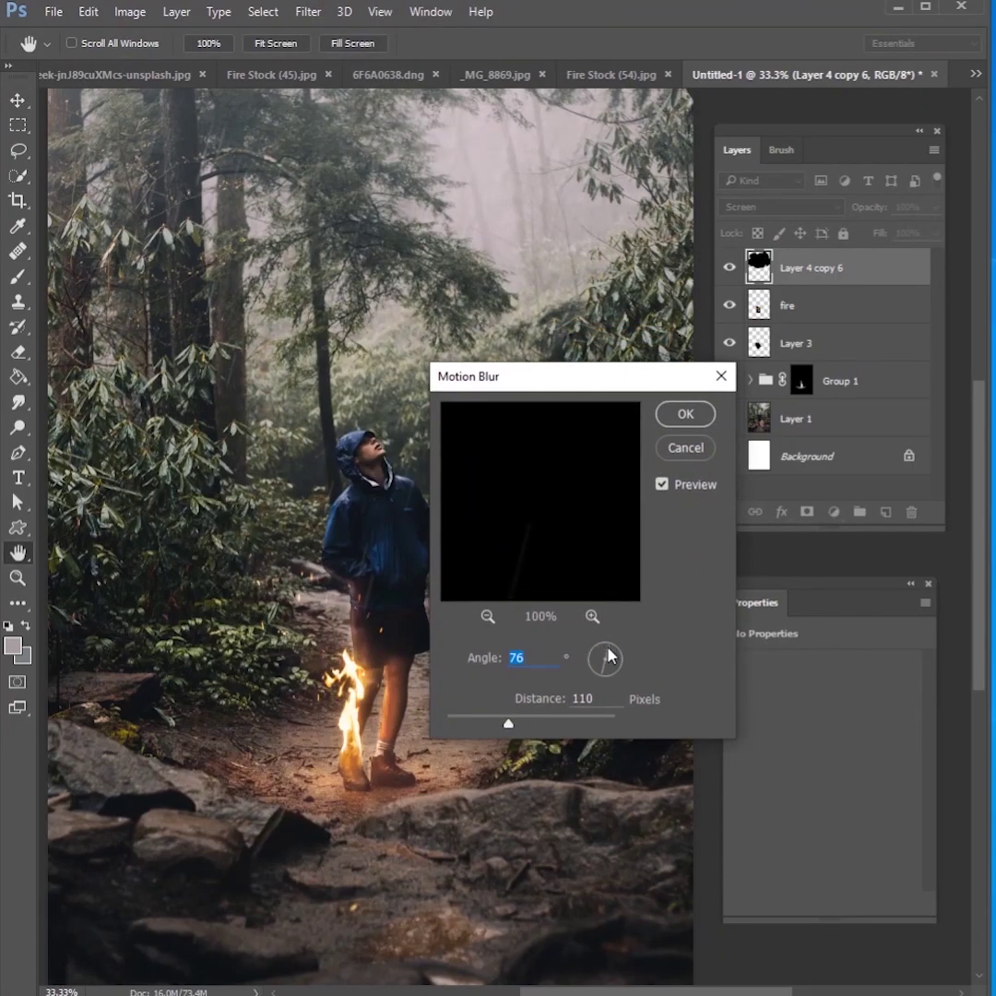
drag(508, 729, 502, 727)
click(686, 416)
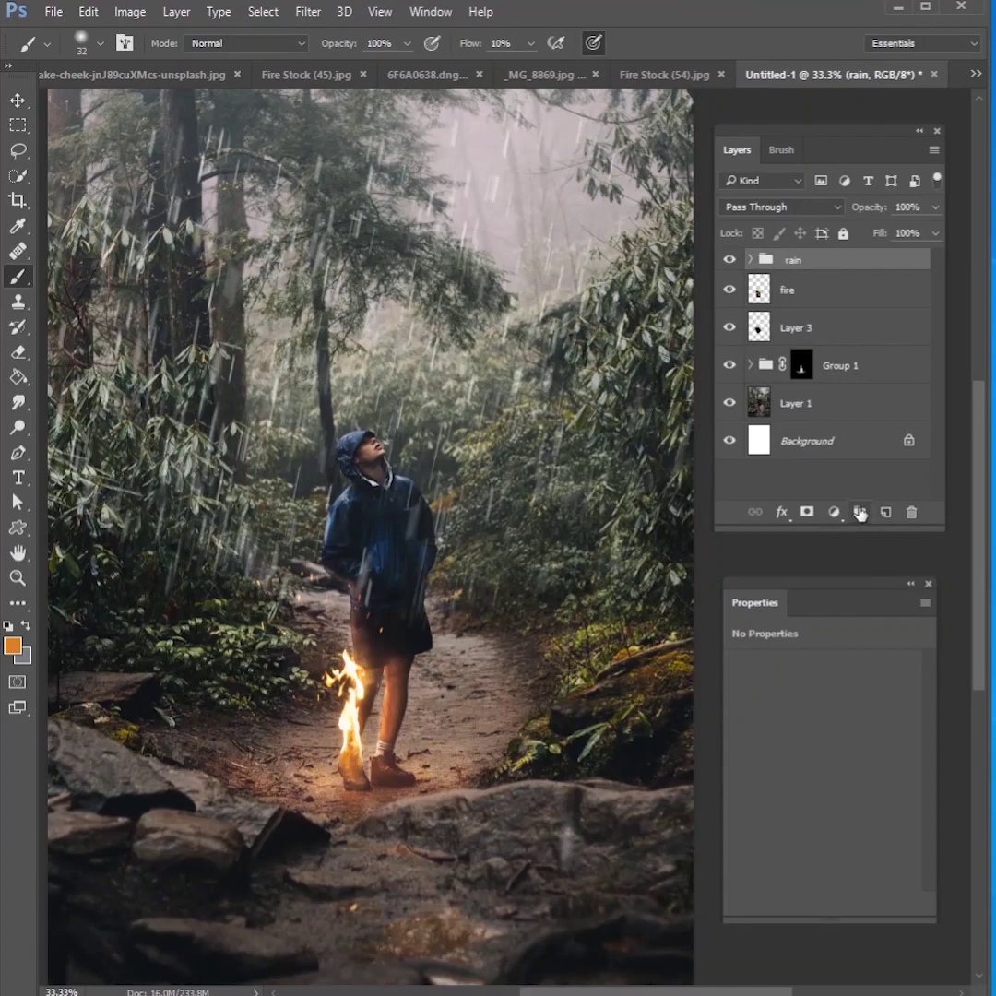
- Create a layer group named glow containing an empty layer, and set the group's blending mode to Color Dodge
click(859, 512)
click(886, 512)
double_click(819, 259)
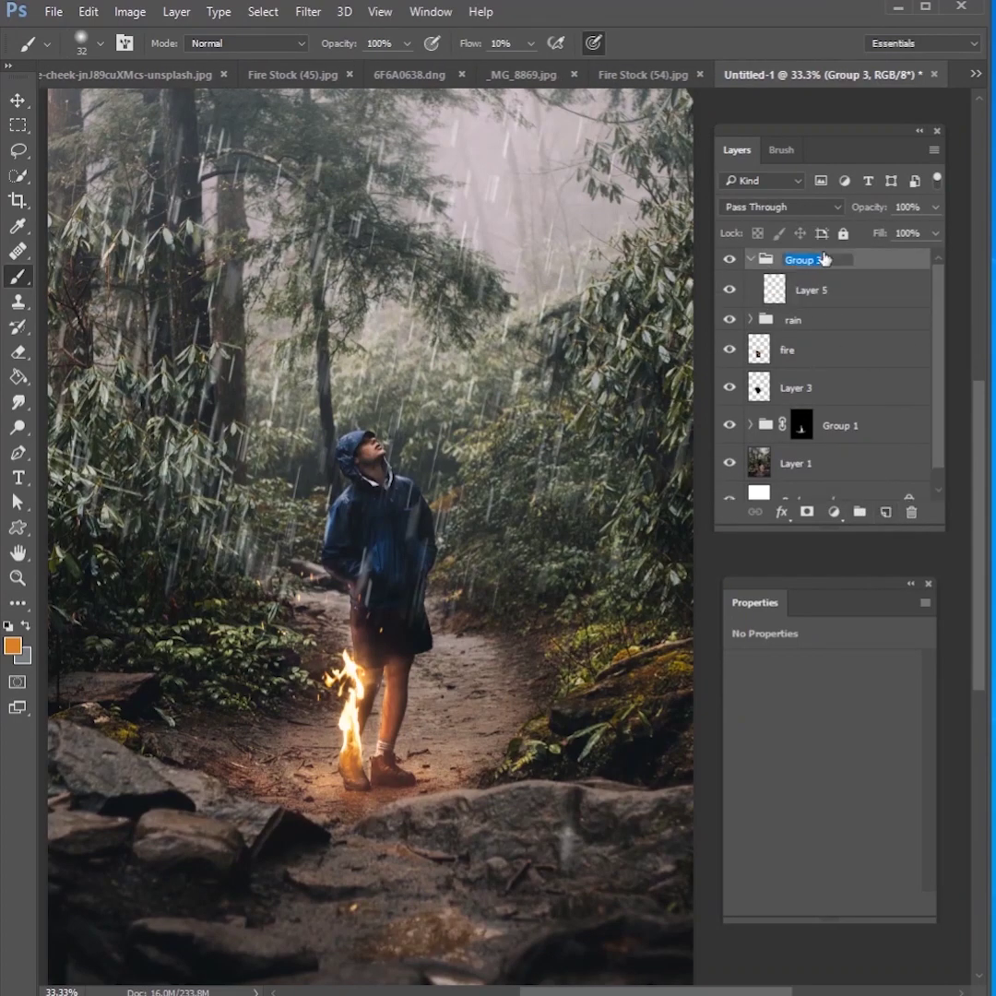
text(glow)
key(Return)
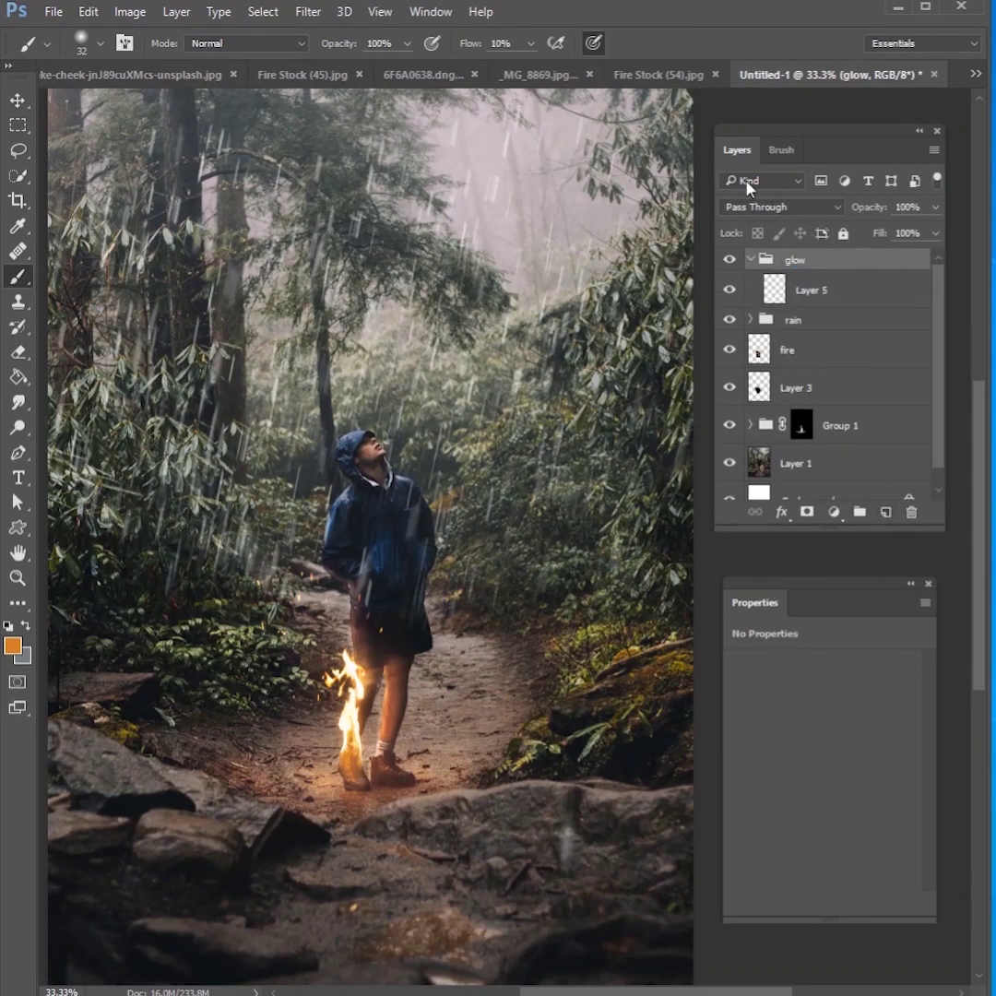
click(761, 205)
click(775, 380)
- On the empty layer in the glow group, paint orange light on the shorts above the flame with a soft 26 px brush
click(755, 285)
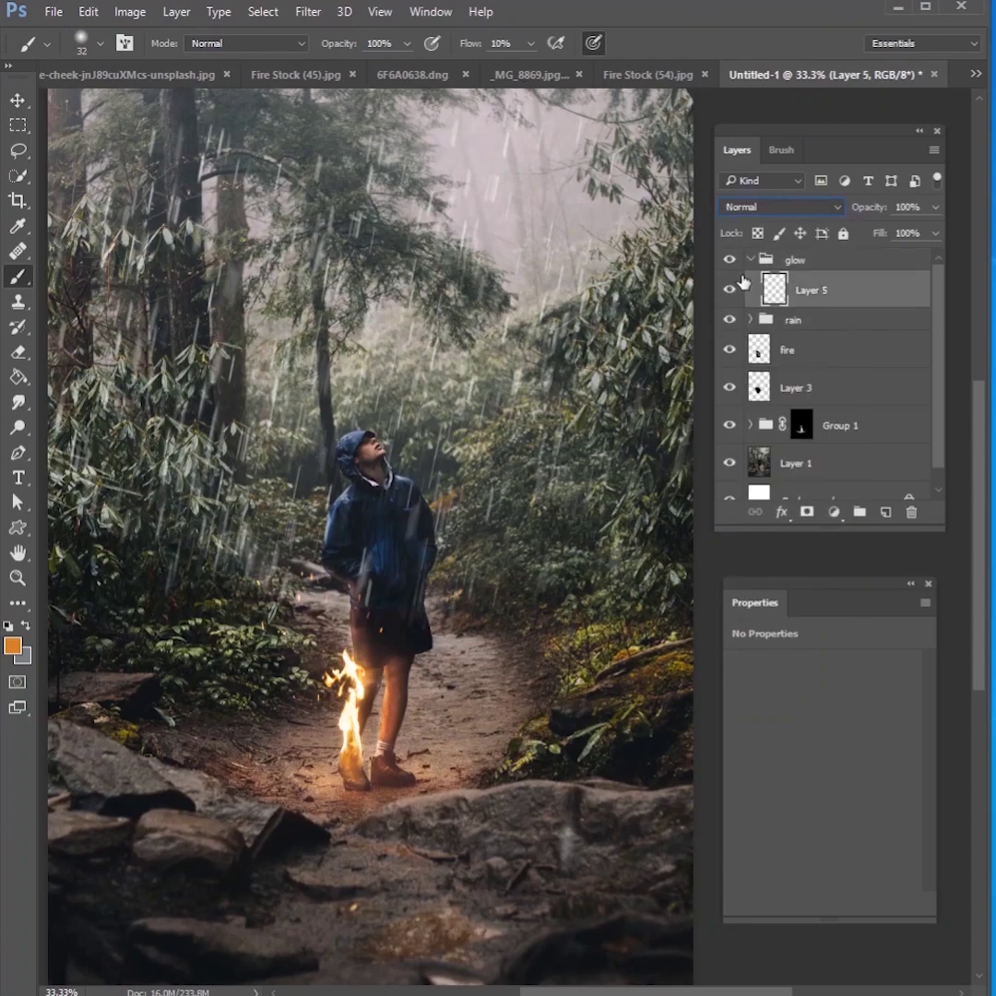
right_click(518, 615)
drag(523, 639, 516, 638)
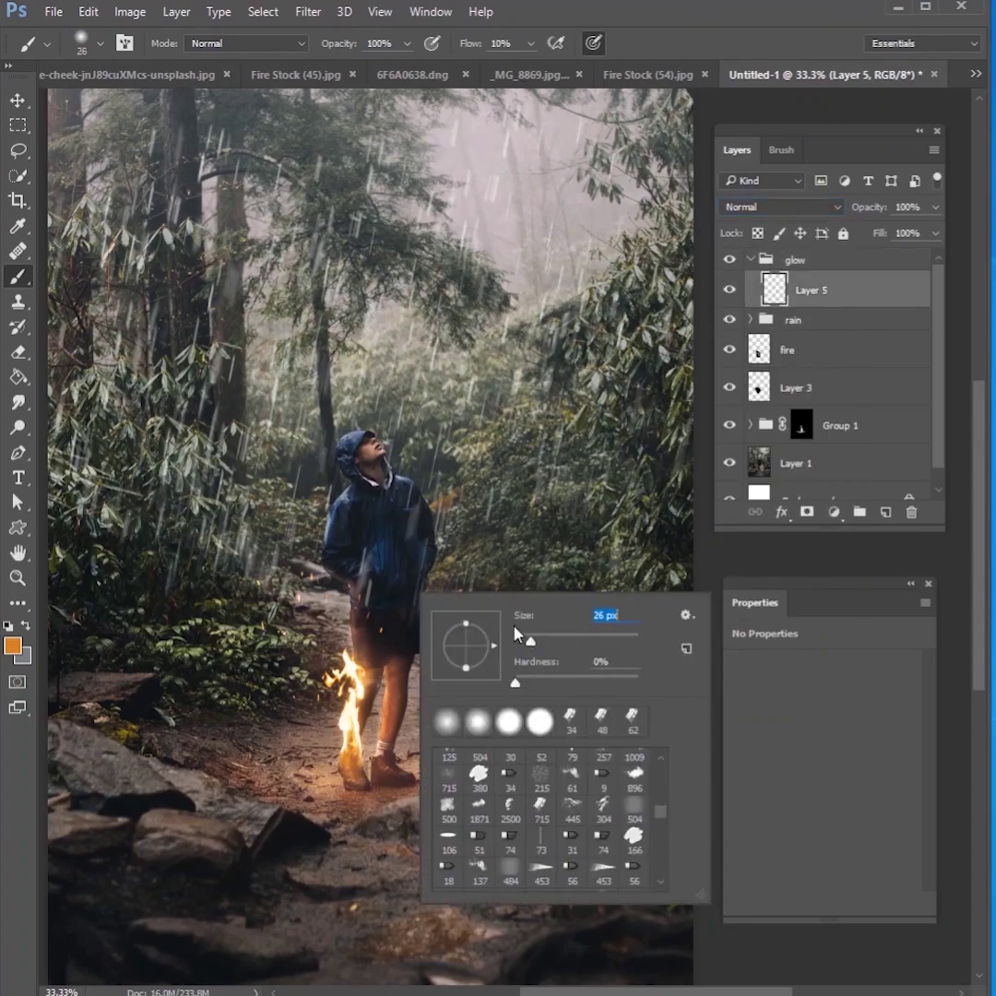
click(356, 625)
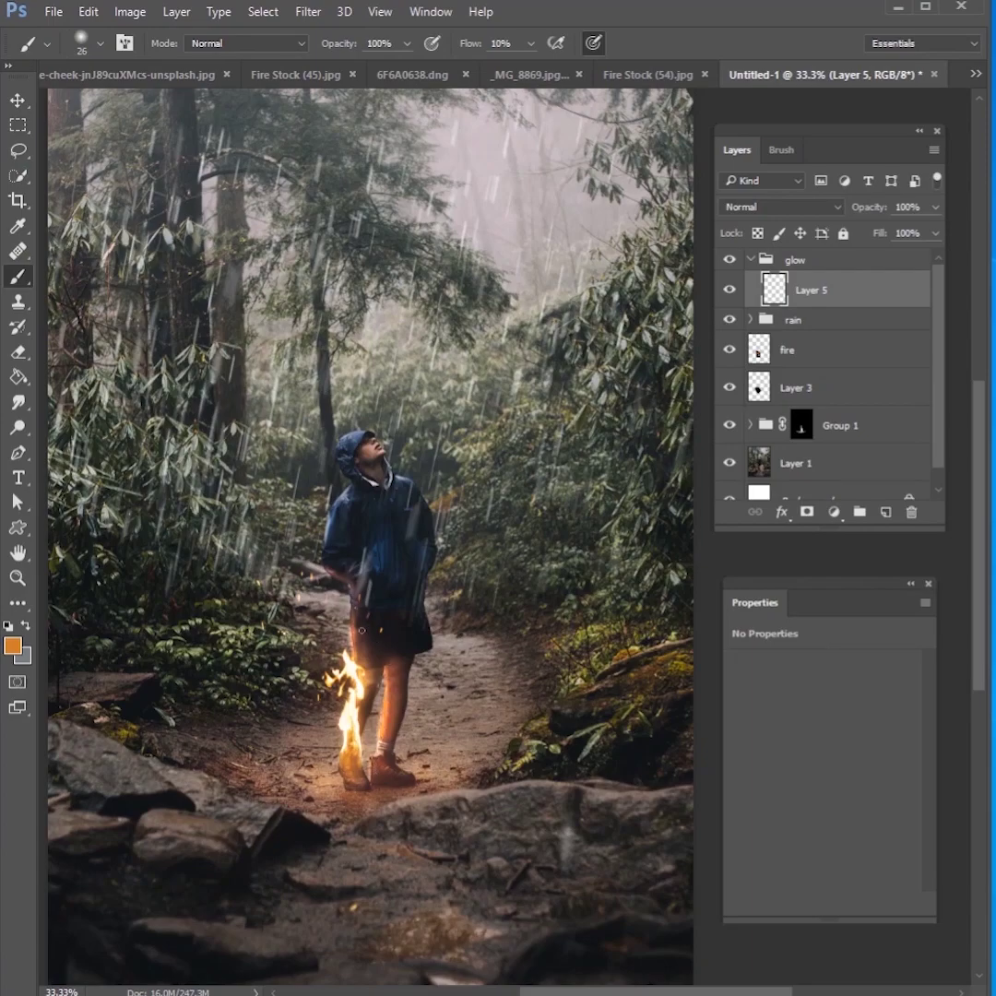
- Enlarge the soft brush to 56 px and paint more orange glow over the shorts on the fire side
right_click(357, 665)
key(Escape)
right_click(357, 668)
click(484, 716)
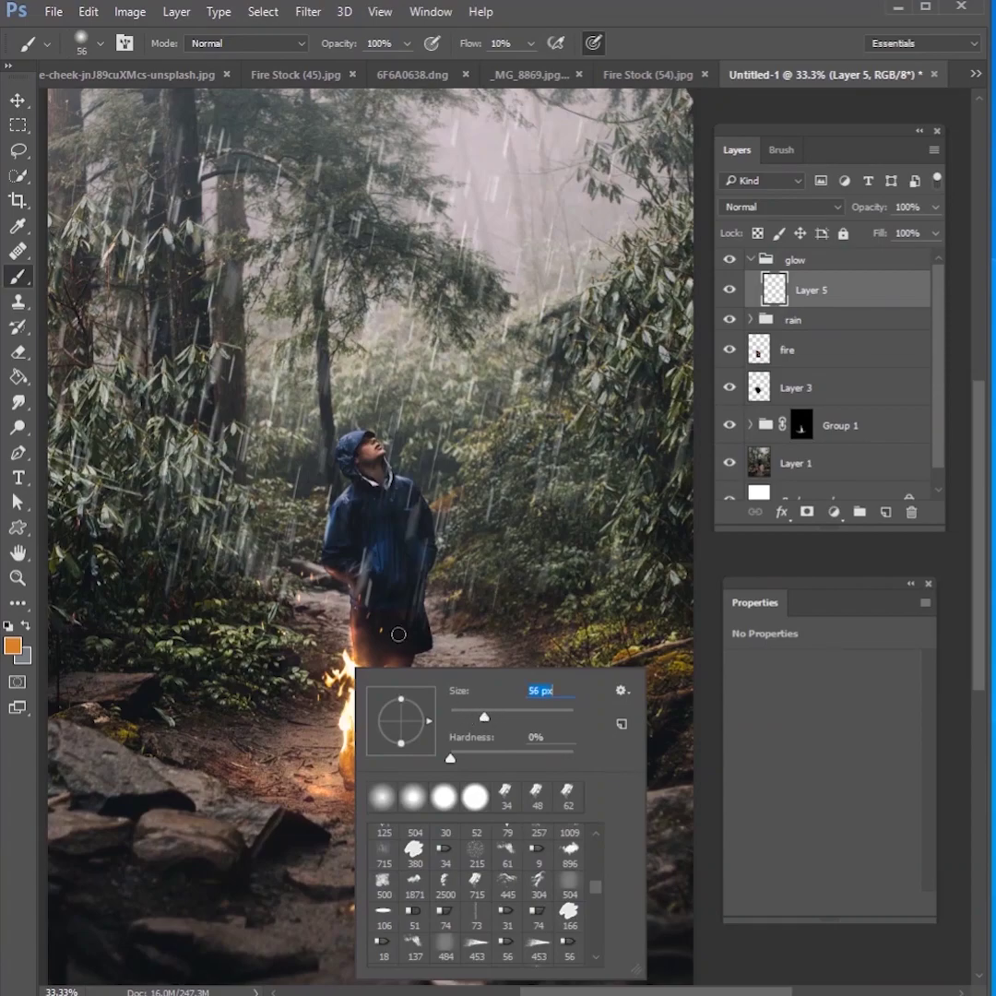
click(370, 619)
- Reduce the brush to 44 px, then smaller again, and paint orange glow on the lower jacket and around the legs
right_click(369, 564)
drag(509, 631, 490, 623)
key(Return)
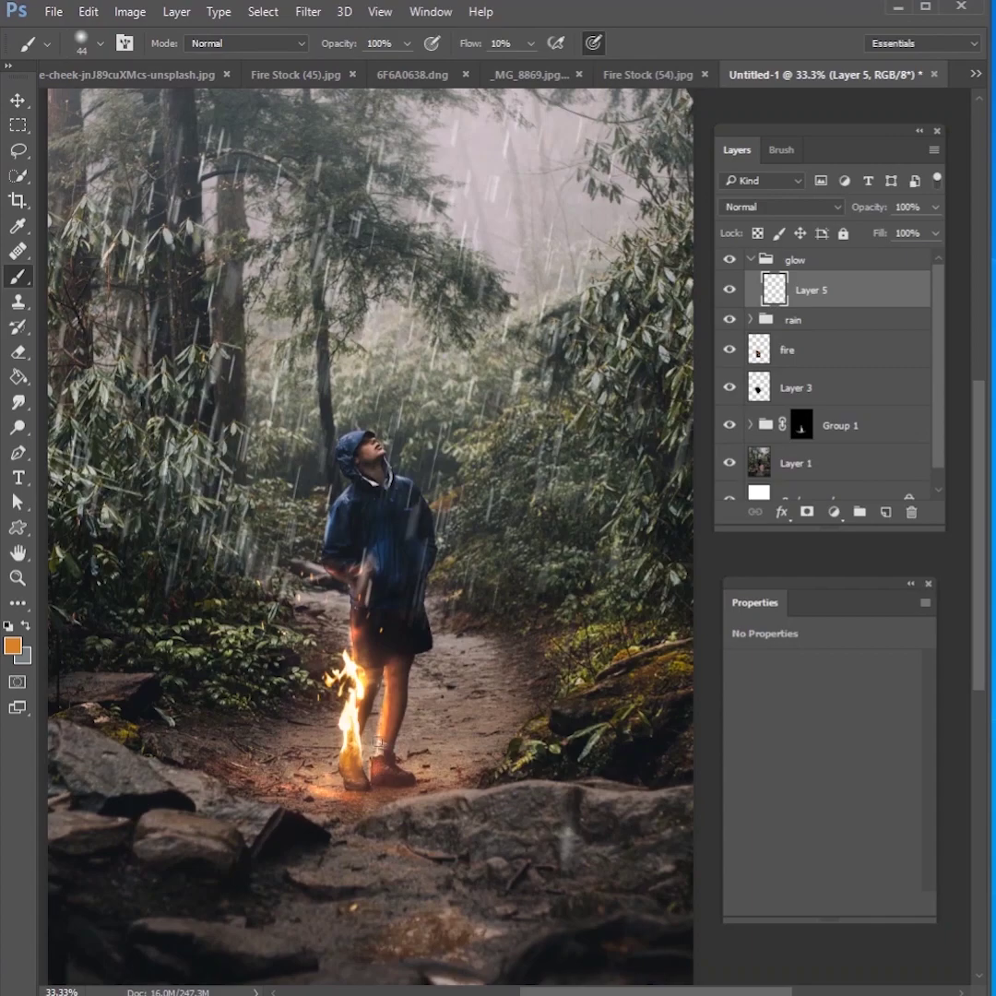
right_click(376, 740)
drag(498, 785, 484, 785)
key(Return)
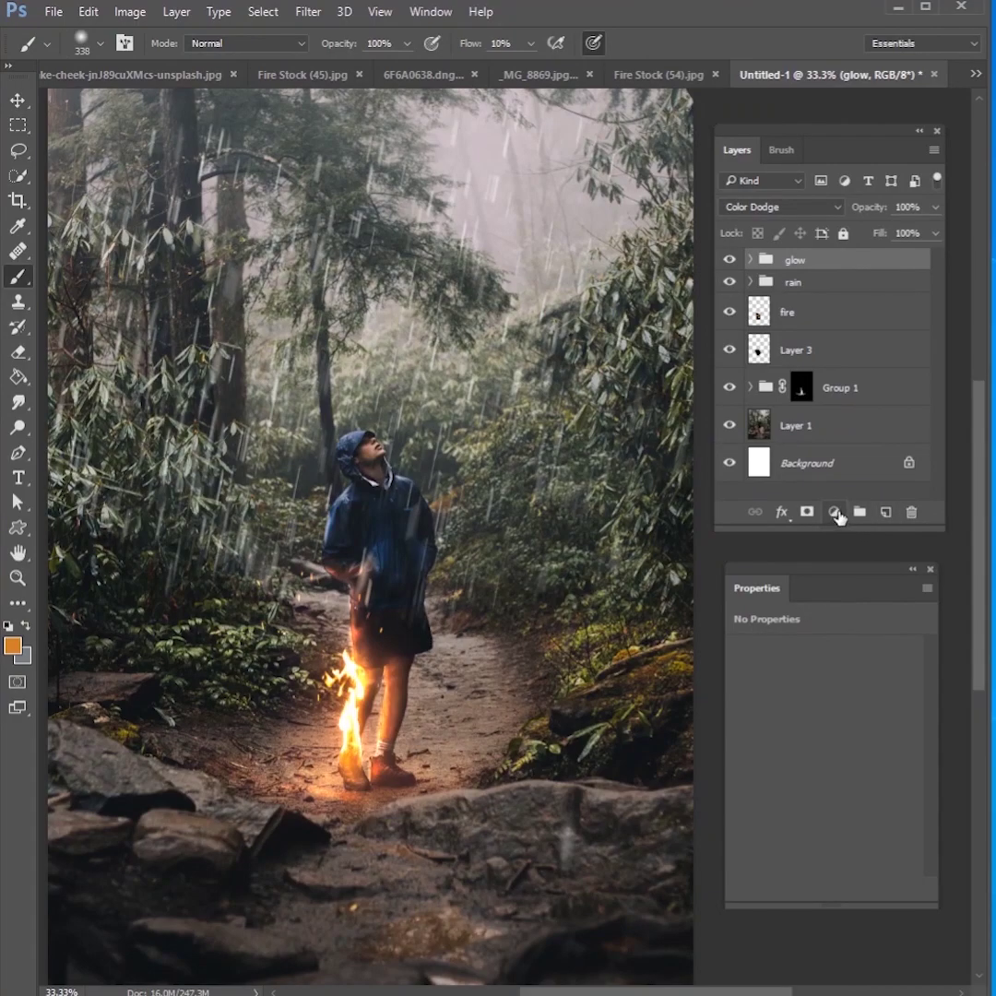
- Add a Selective Color adjustment above the glow group, setting Black to -15% and slightly raising Cyan in the Blacks
click(834, 513)
click(867, 941)
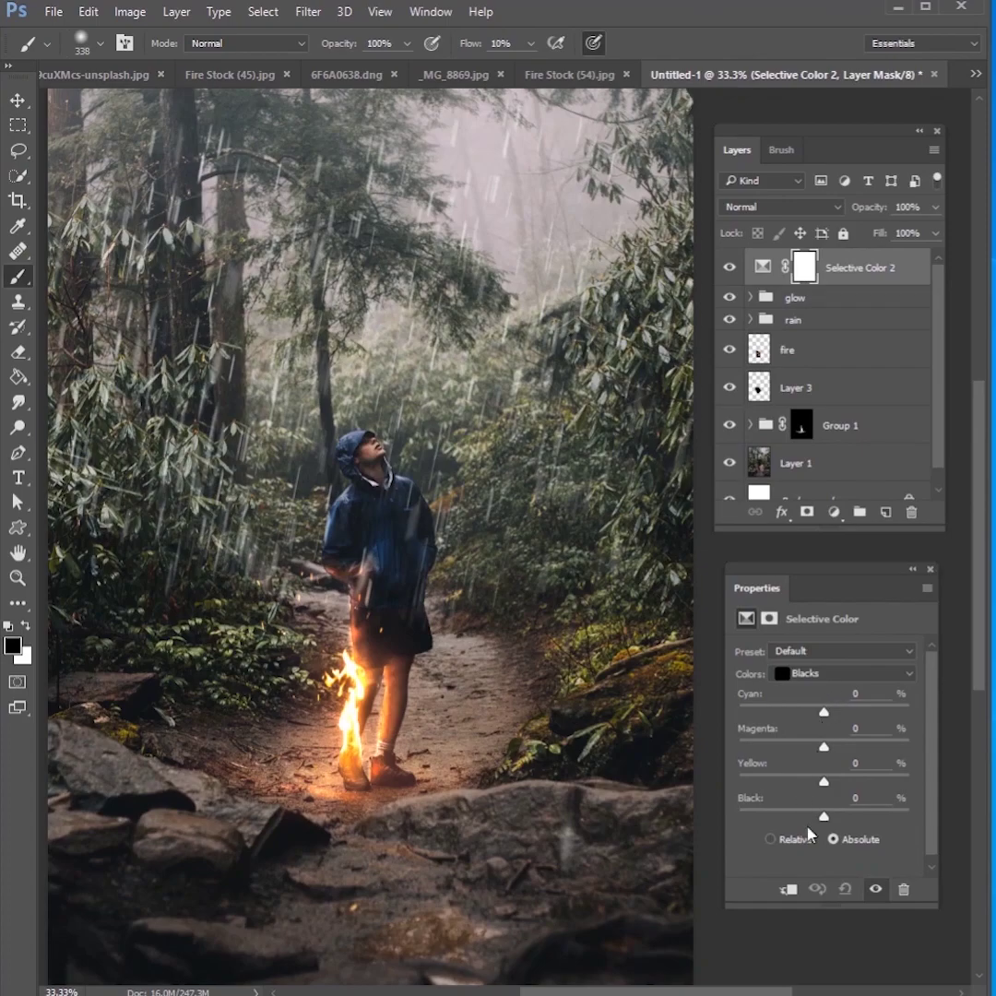
drag(824, 817, 812, 817)
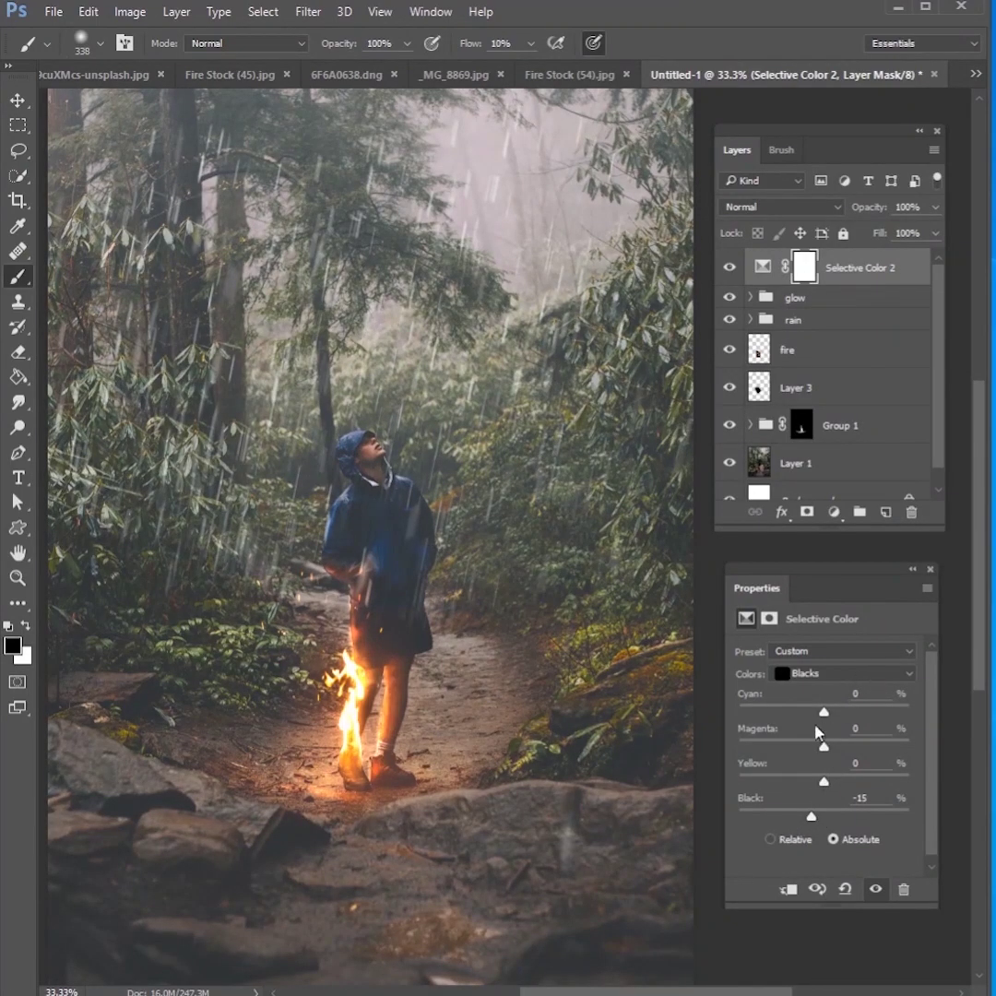
drag(824, 713, 827, 713)
- Add a Levels adjustment on top and lower its white output level to 211
click(834, 512)
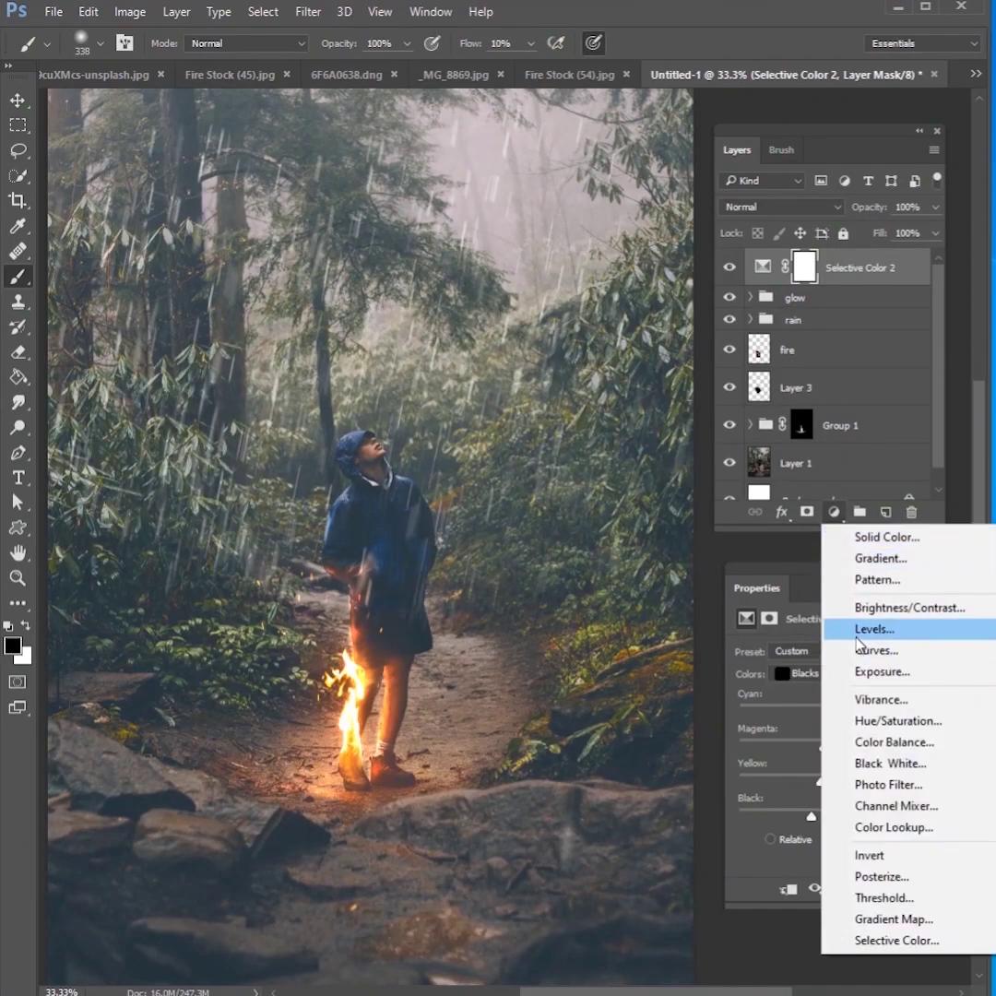
click(856, 629)
drag(913, 844, 879, 841)
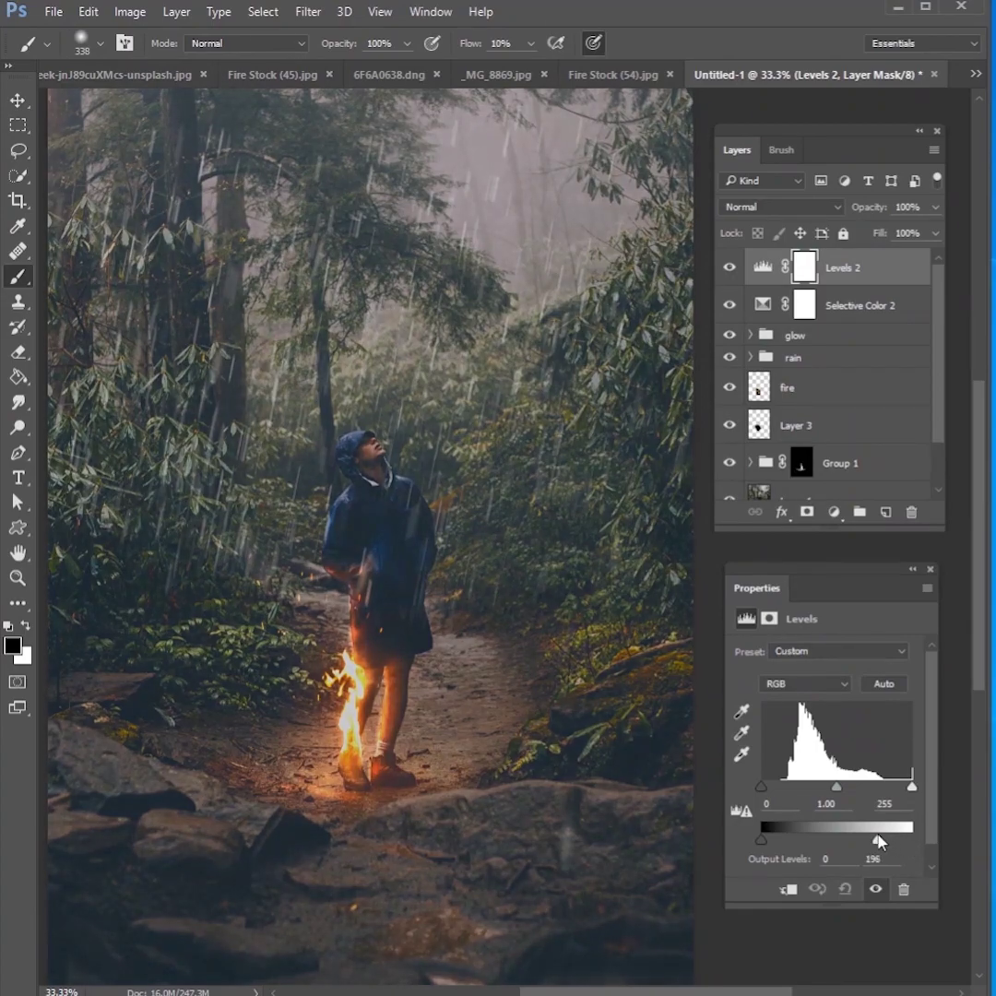
- Paint black on the Levels mask around the fire, legs and nearby ground with a soft 448 px brush
click(805, 268)
right_click(430, 606)
mouse_move(400, 709)
mouse_down()
mouse_move(352, 736)
mouse_move(370, 686)
mouse_move(339, 723)
mouse_move(305, 741)
mouse_move(307, 757)
mouse_move(266, 725)
mouse_move(363, 701)
mouse_move(384, 668)
mouse_up()
mouse_move(402, 764)
mouse_down()
mouse_move(525, 757)
mouse_move(223, 750)
mouse_move(199, 737)
mouse_move(333, 748)
mouse_move(379, 629)
mouse_move(354, 608)
mouse_move(374, 676)
mouse_move(221, 720)
mouse_move(472, 764)
mouse_move(484, 746)
mouse_move(437, 769)
mouse_move(280, 755)
mouse_move(465, 718)
mouse_move(451, 749)
mouse_move(485, 738)
mouse_move(287, 748)
mouse_move(451, 734)
mouse_move(363, 730)
mouse_up()
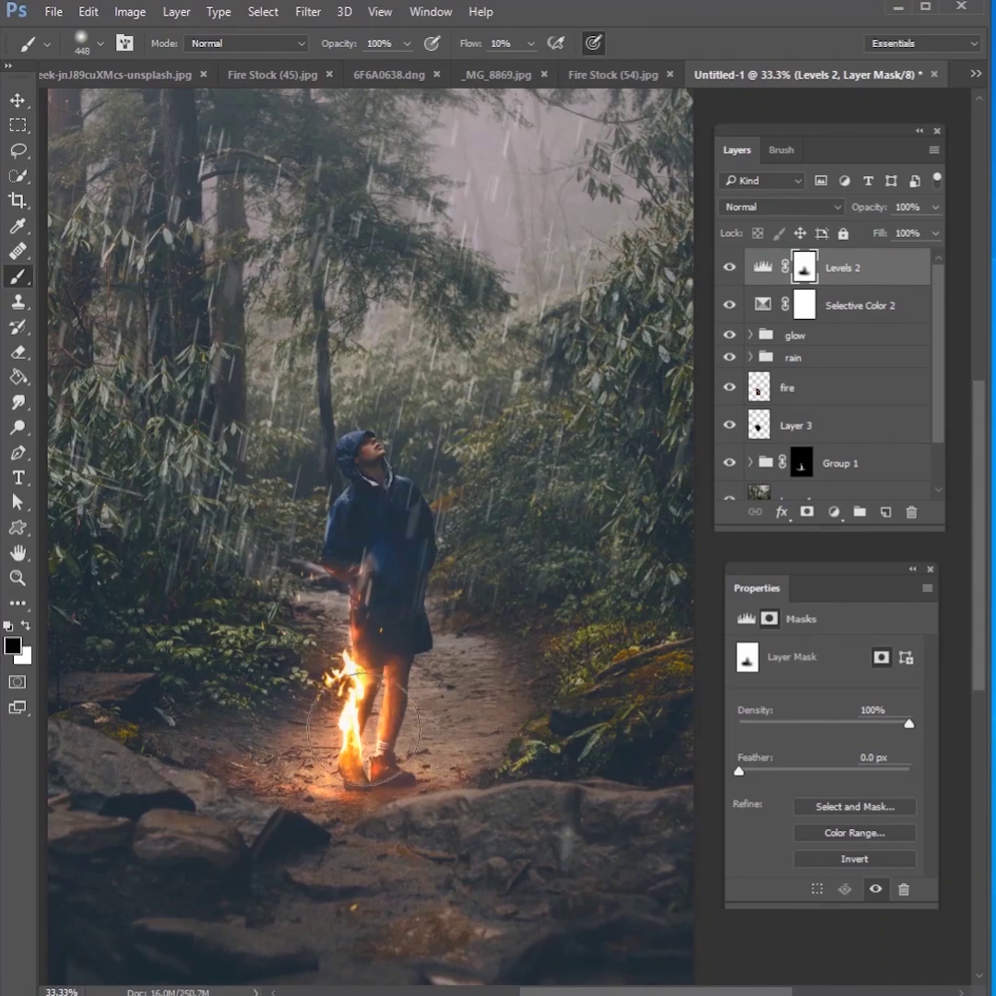